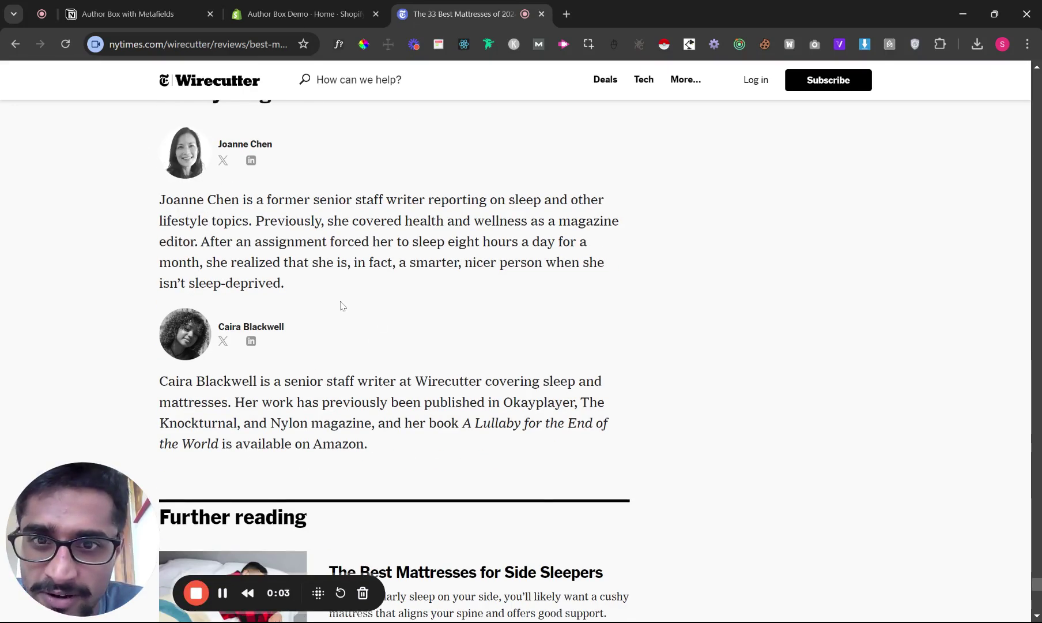
- Browse the Wirecutter 'Meet your guides' author bios, then switch to the Author Box Demo admin
scroll(358, 311, up, 6)
scroll(389, 321, down, 13)
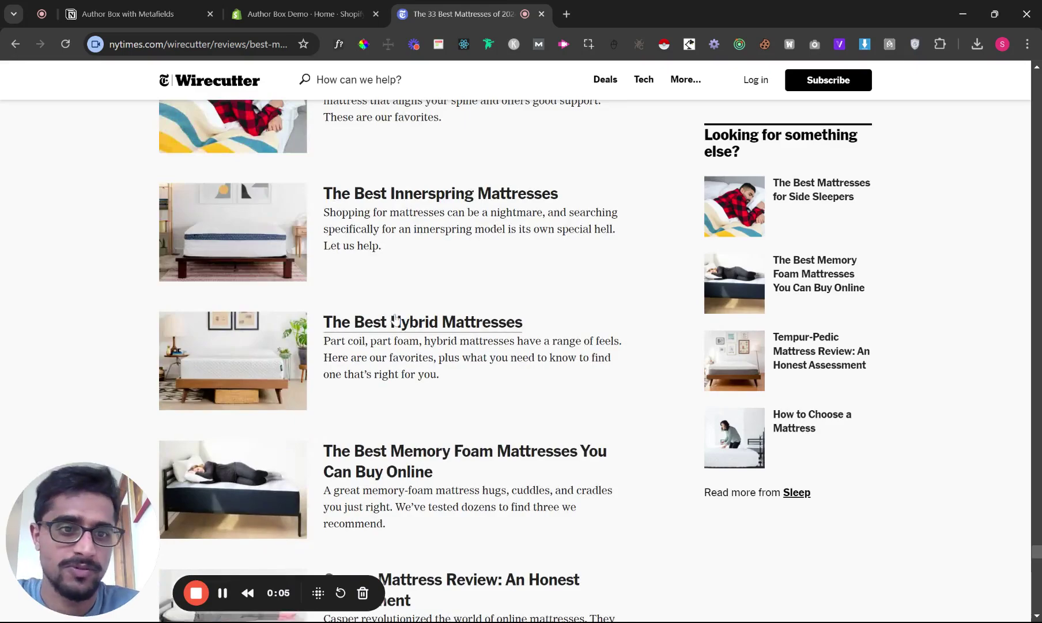
scroll(395, 318, up, 10)
scroll(397, 318, down, 10)
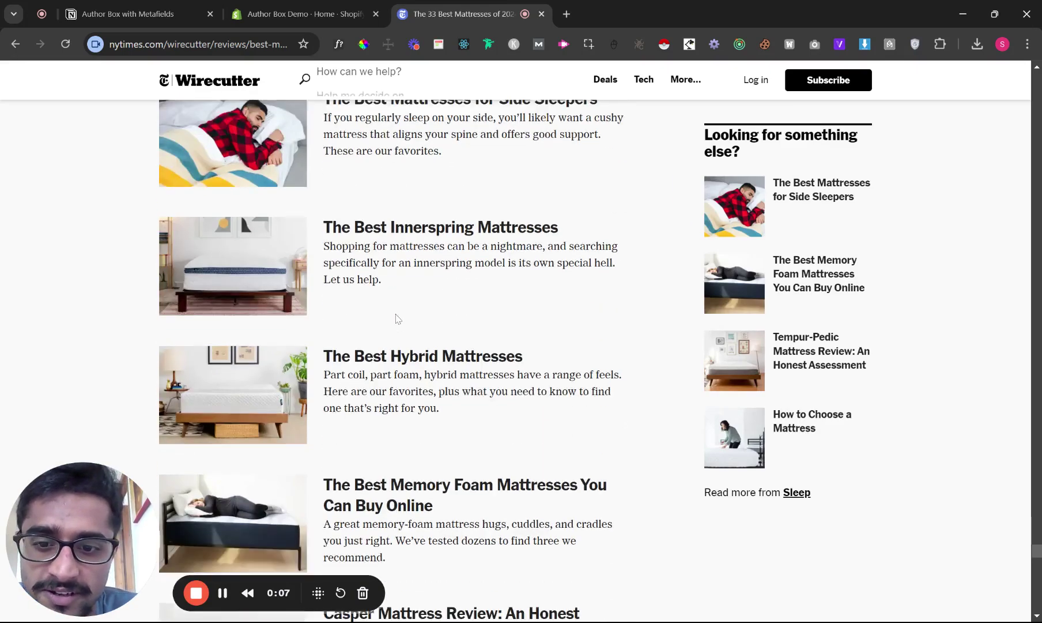
scroll(397, 318, down, 15)
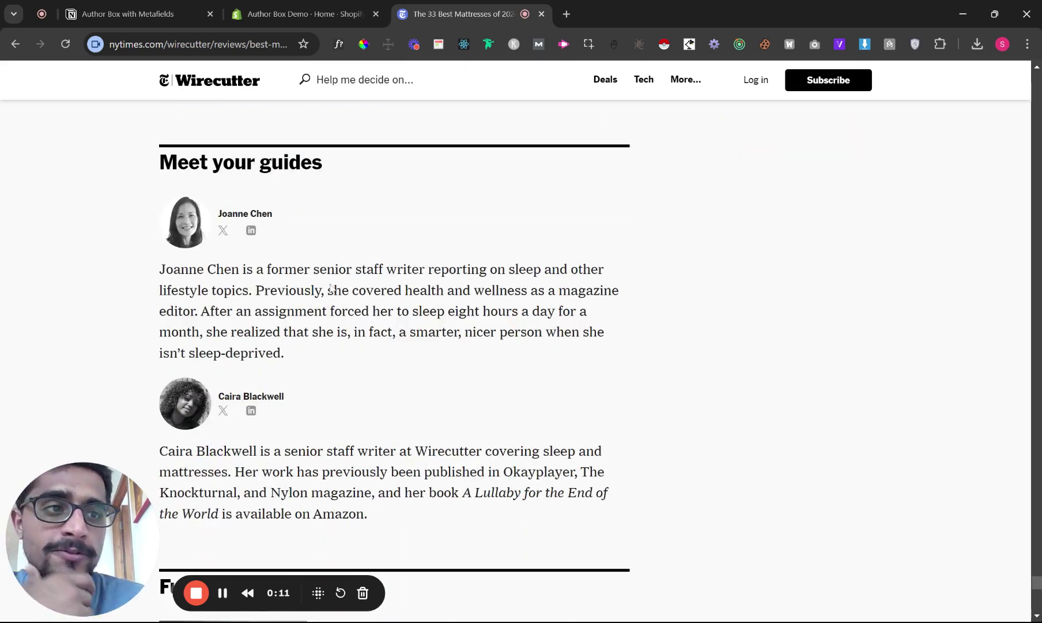
click(317, 15)
mouse_move(607, 283)
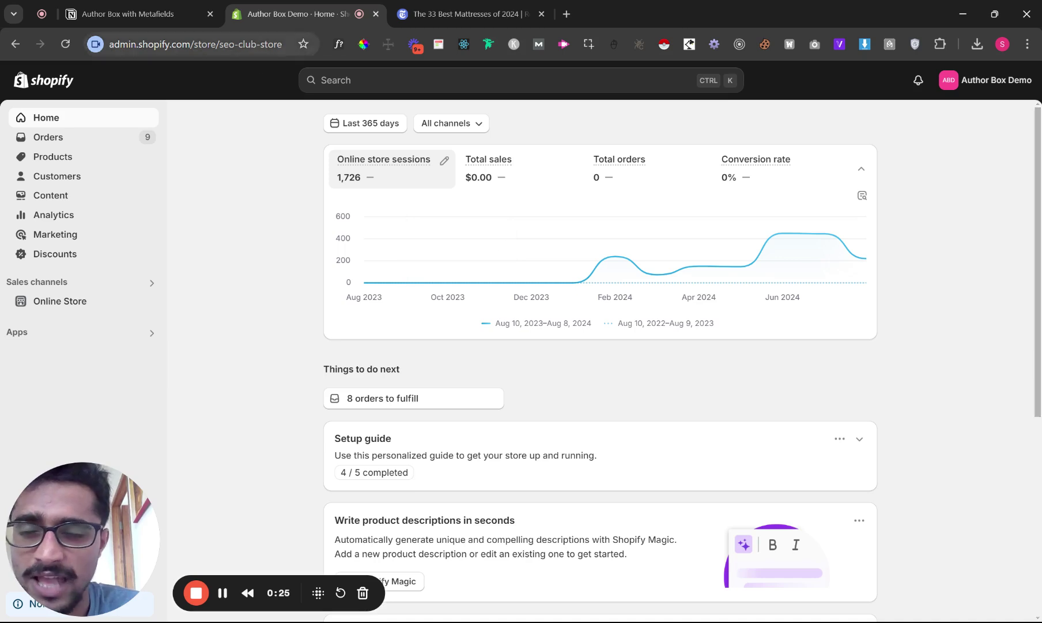
- Add a new metaobject definition under Content and name it 'Authors'
click(57, 196)
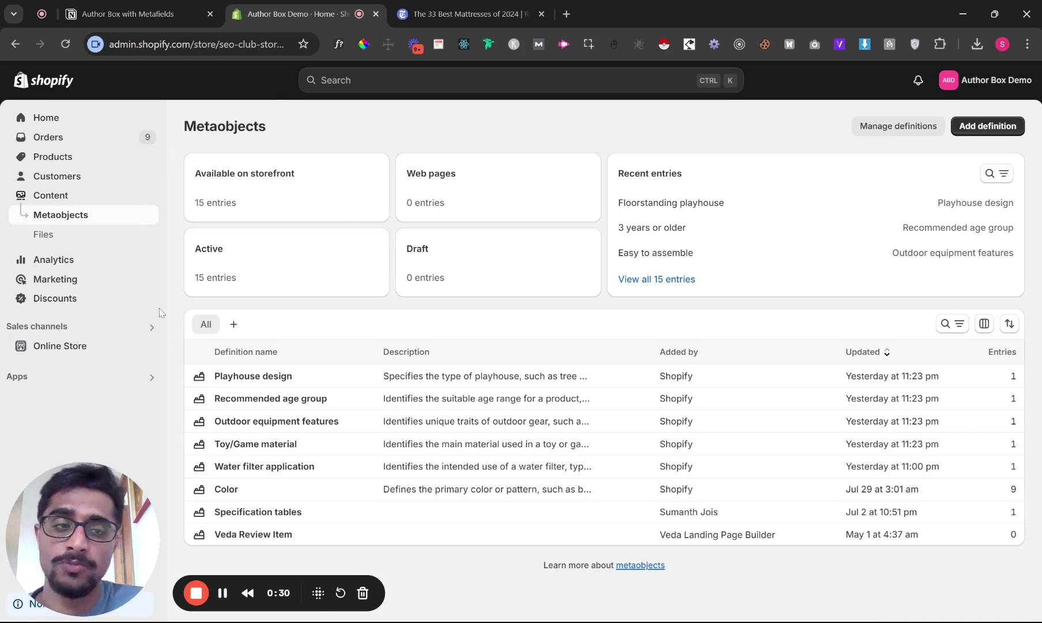
click(984, 127)
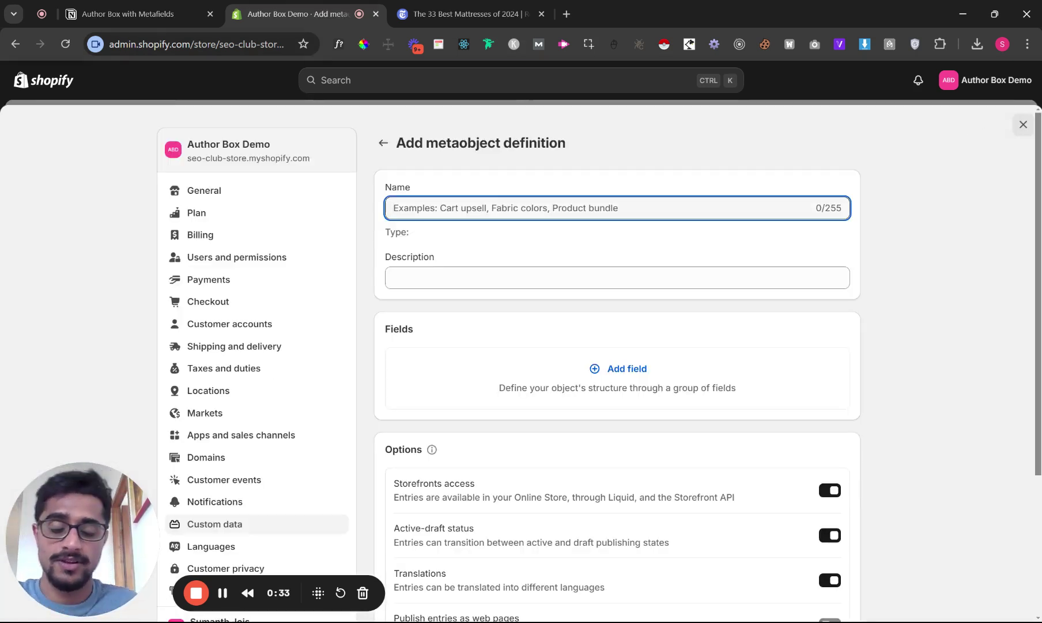
text(Authors)
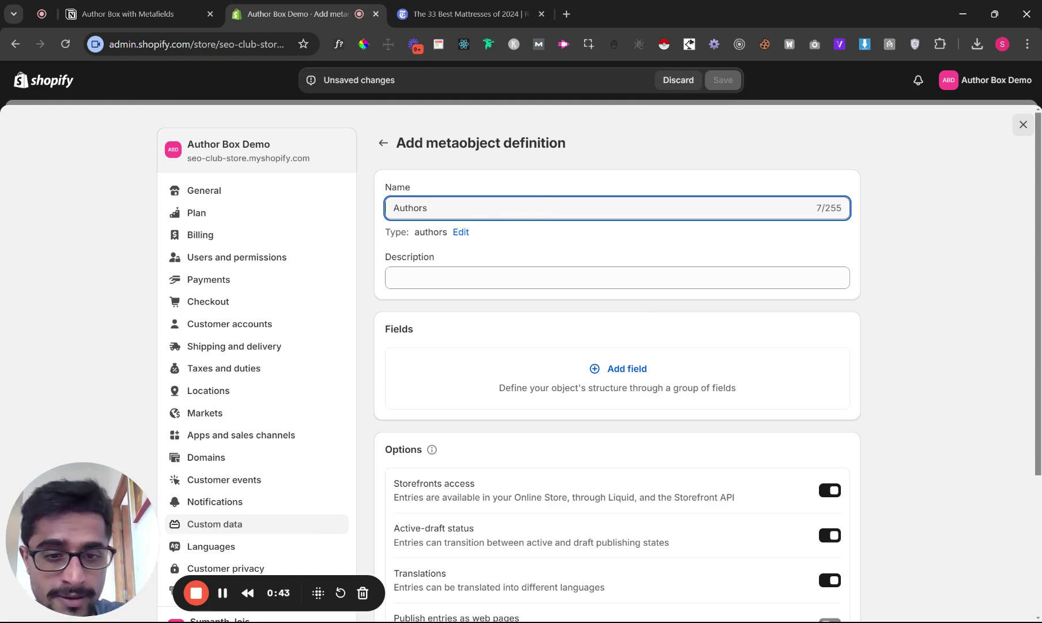
- Add a single line text field named 'Name' to the Authors definition
click(648, 377)
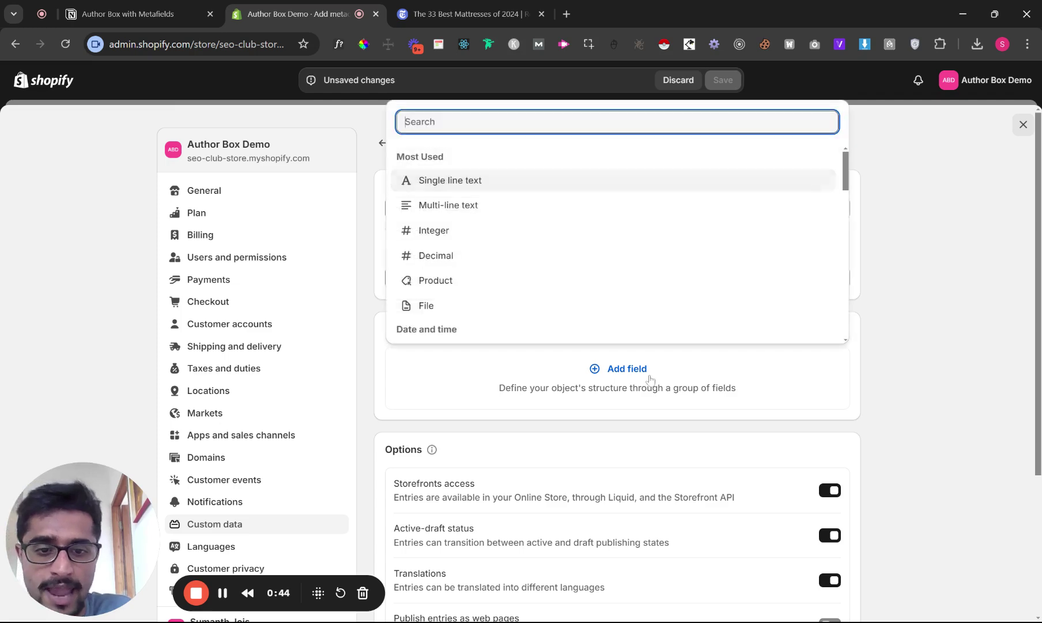
click(473, 181)
text(Name)
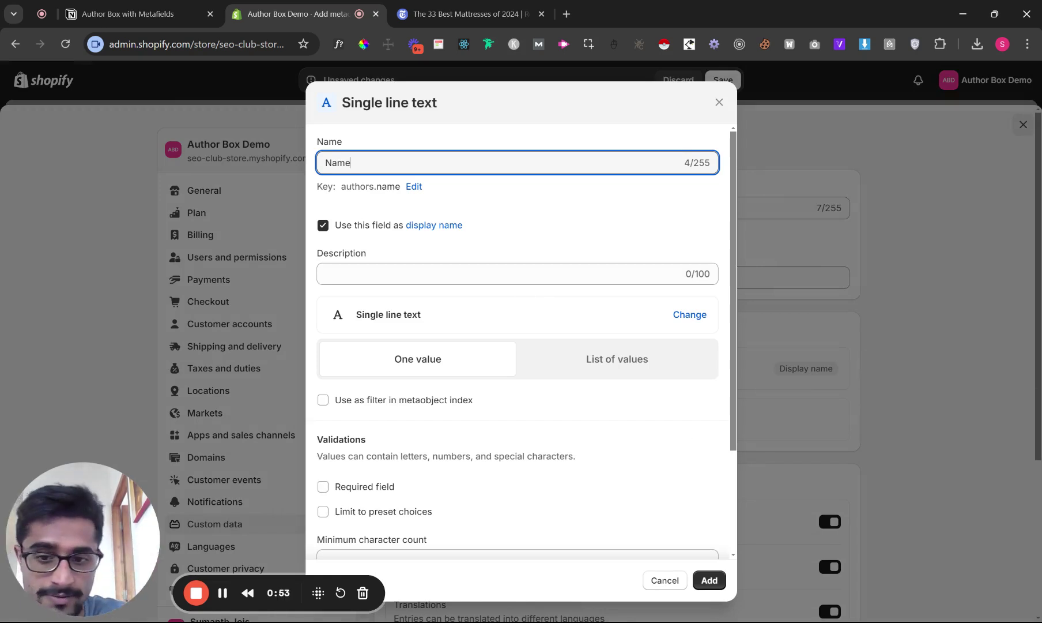
click(709, 580)
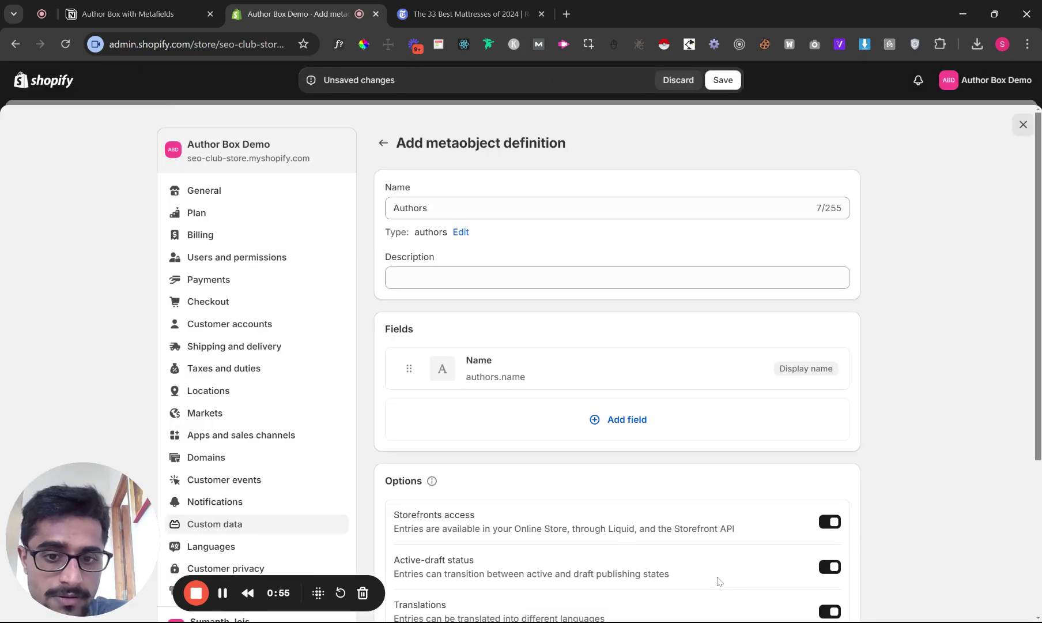
- Add a File field named 'Image' that accepts images only, not videos
click(668, 434)
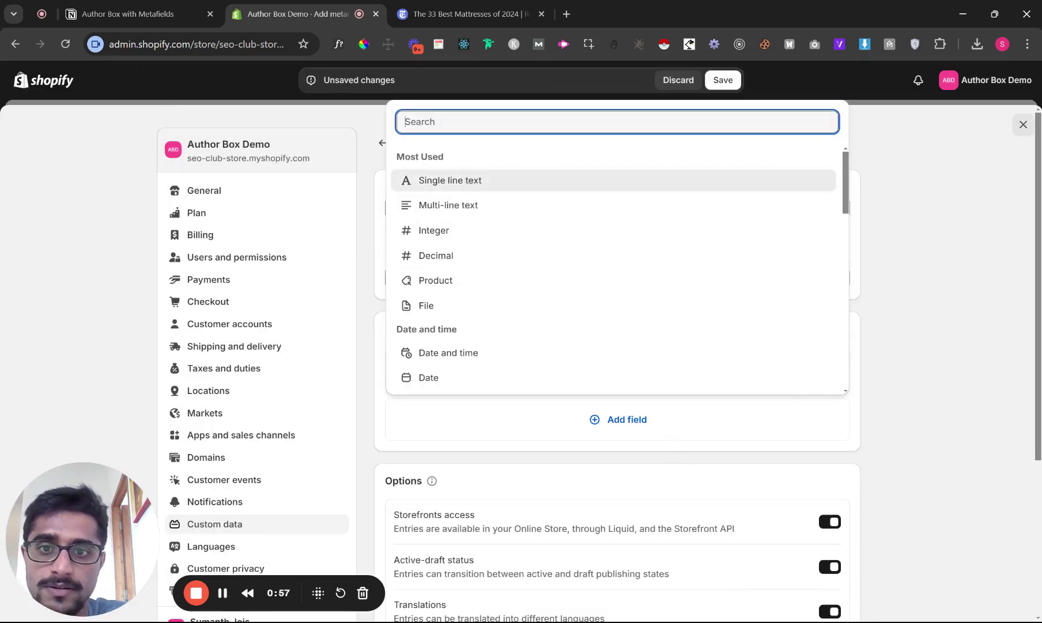
text(Image)
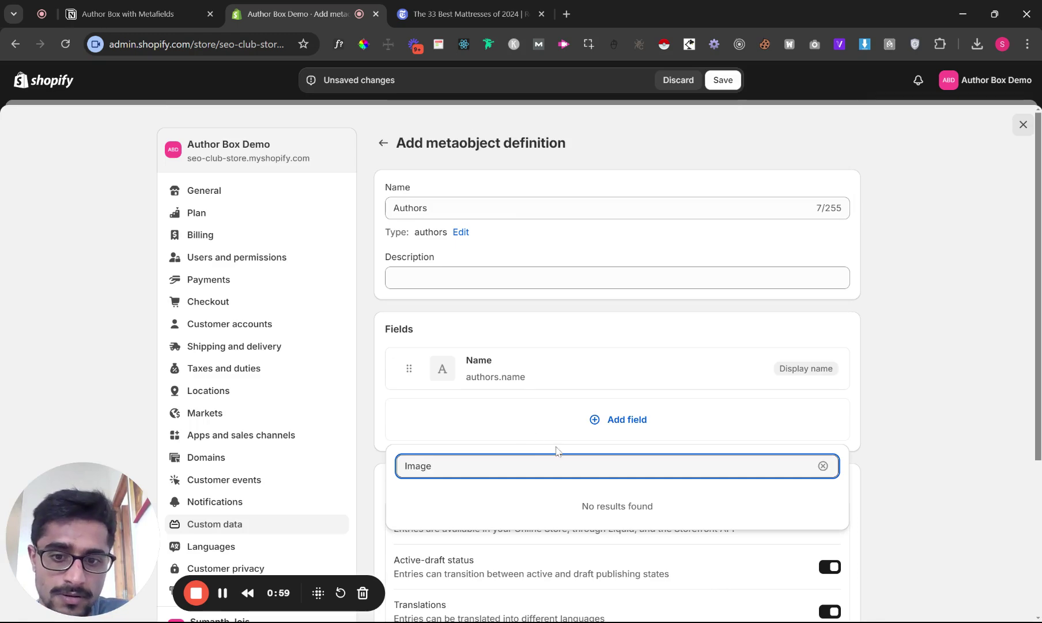
key(ctrl+a)
text(File)
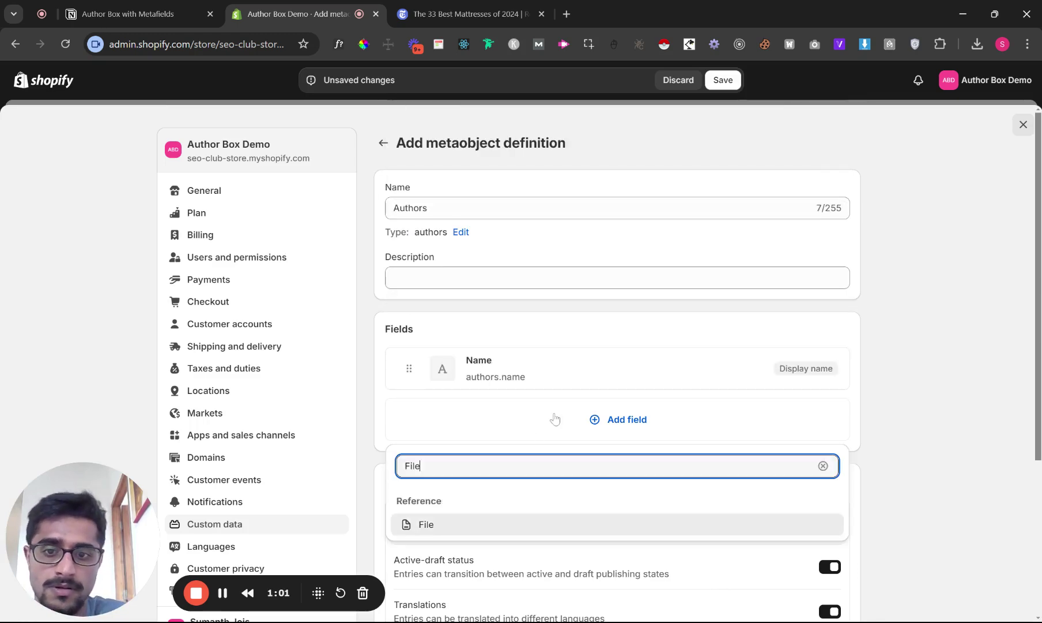
click(425, 529)
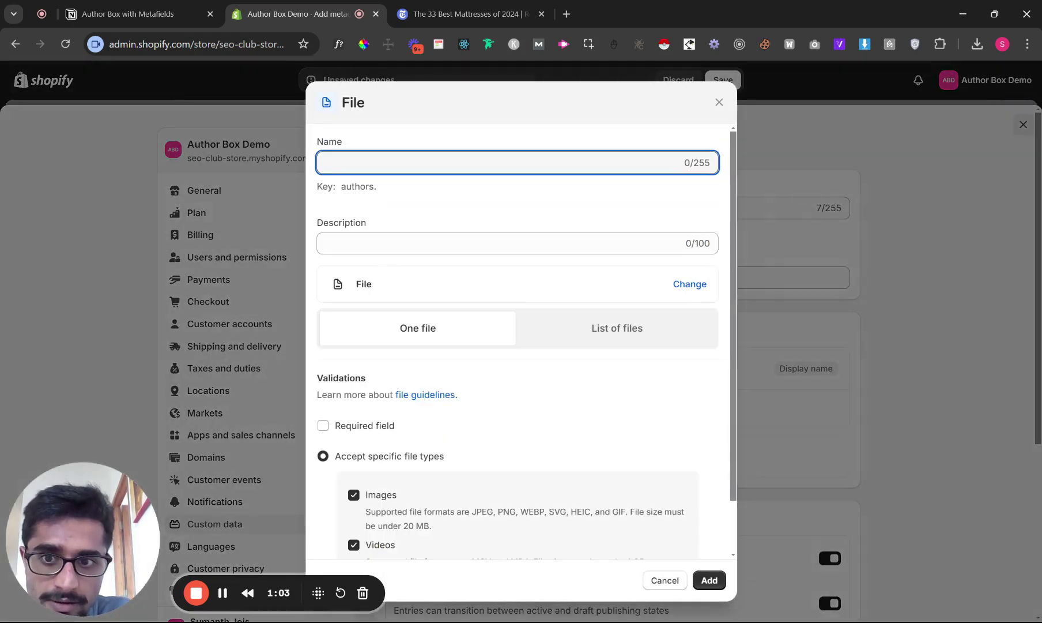
text(Image)
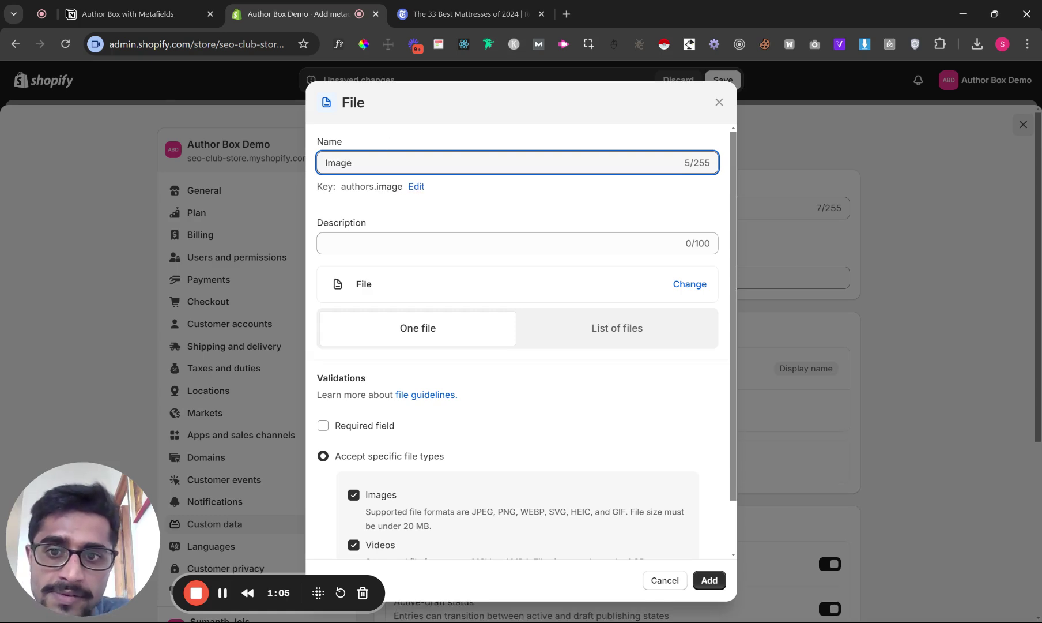
scroll(547, 525, down, 1)
click(372, 486)
click(708, 581)
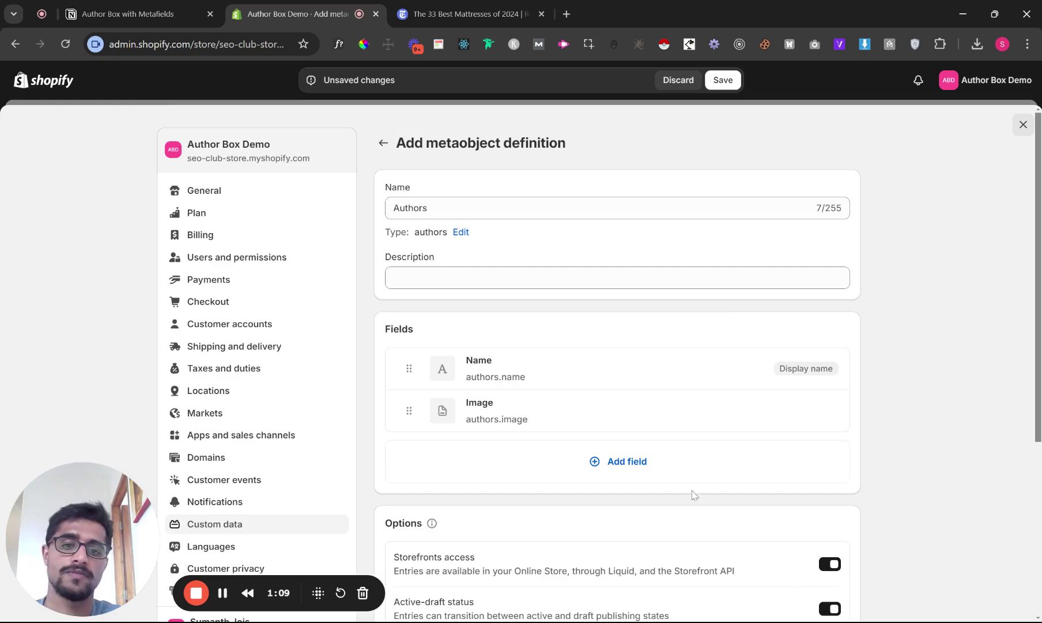
- Add a single line text field named 'Link' to Authors
click(663, 467)
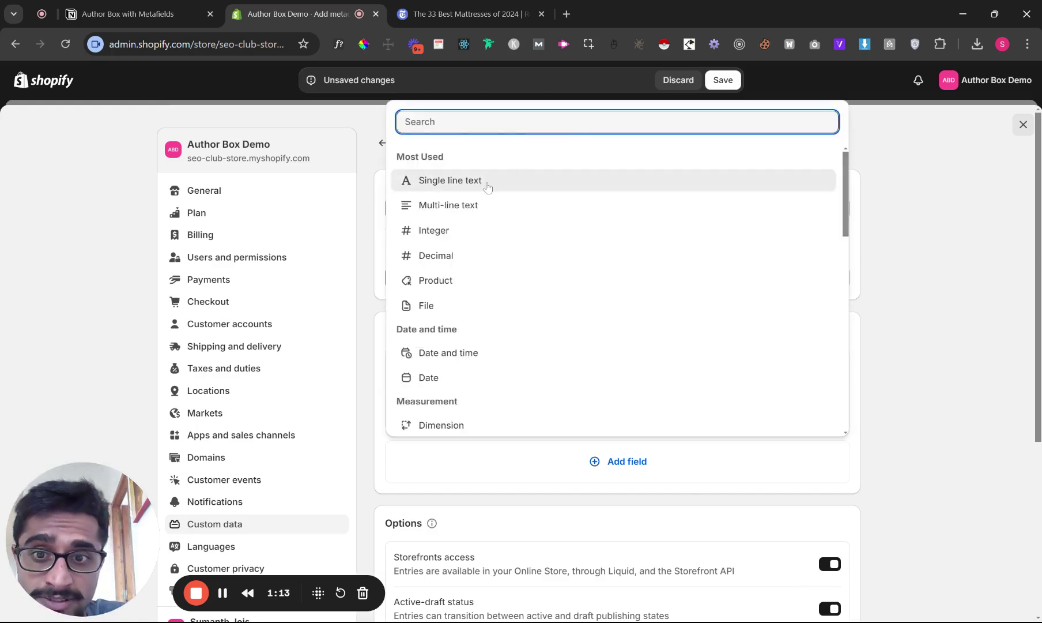
click(451, 183)
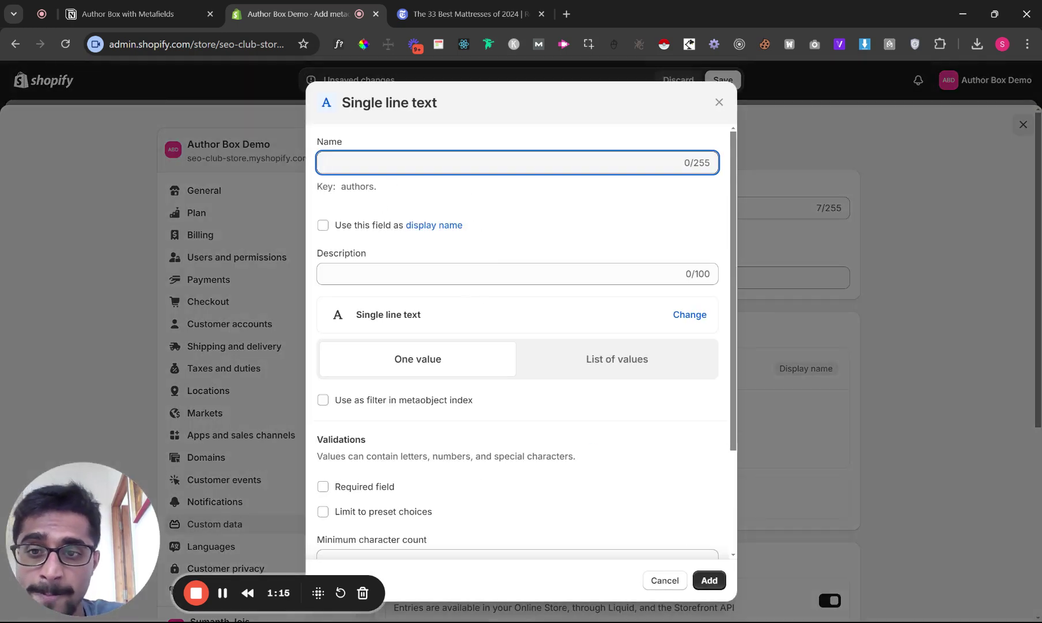
text(Link)
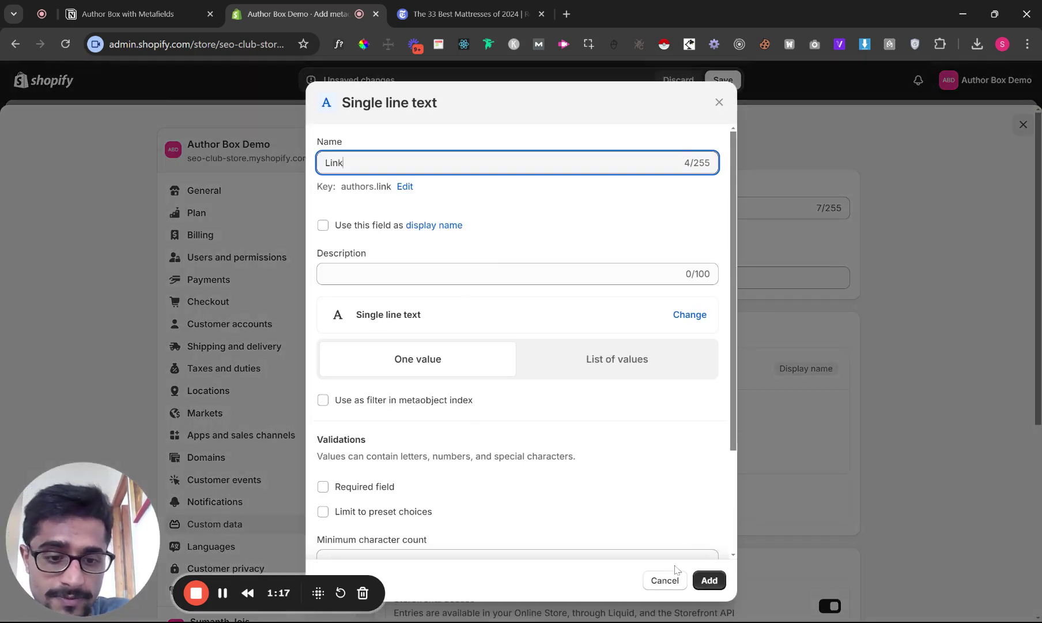
click(709, 580)
- Add a rich text field named 'Description' to Authors
scroll(591, 360, down, 3)
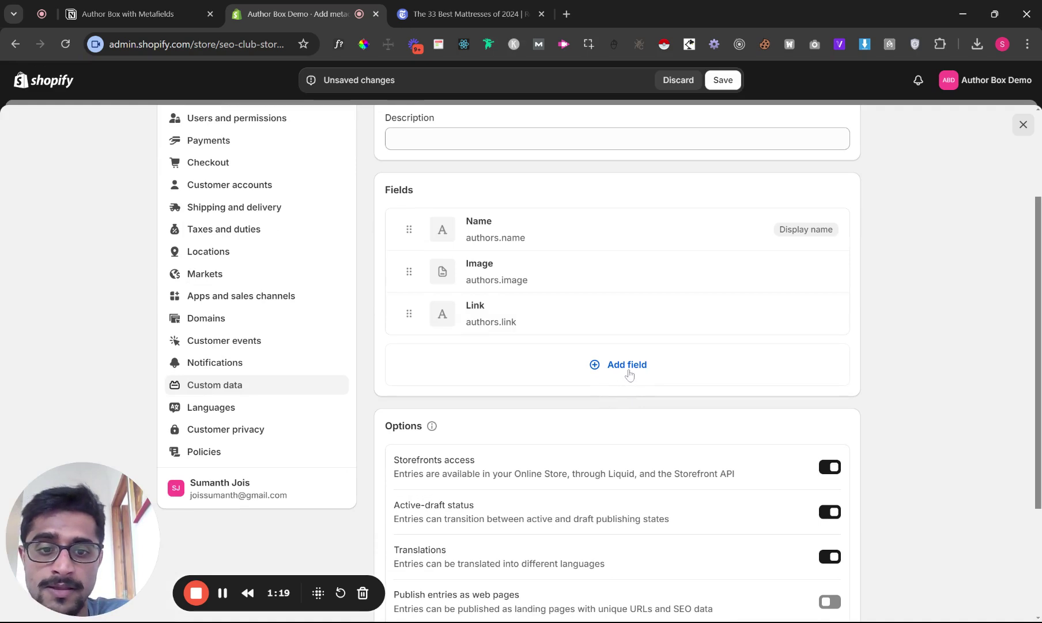
click(628, 374)
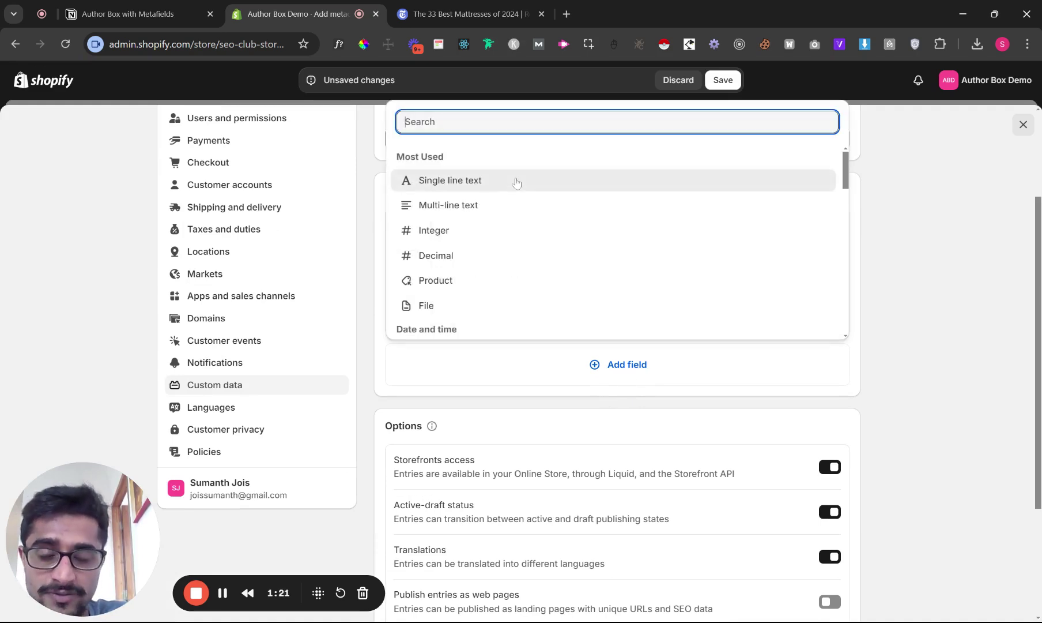
text(Rich)
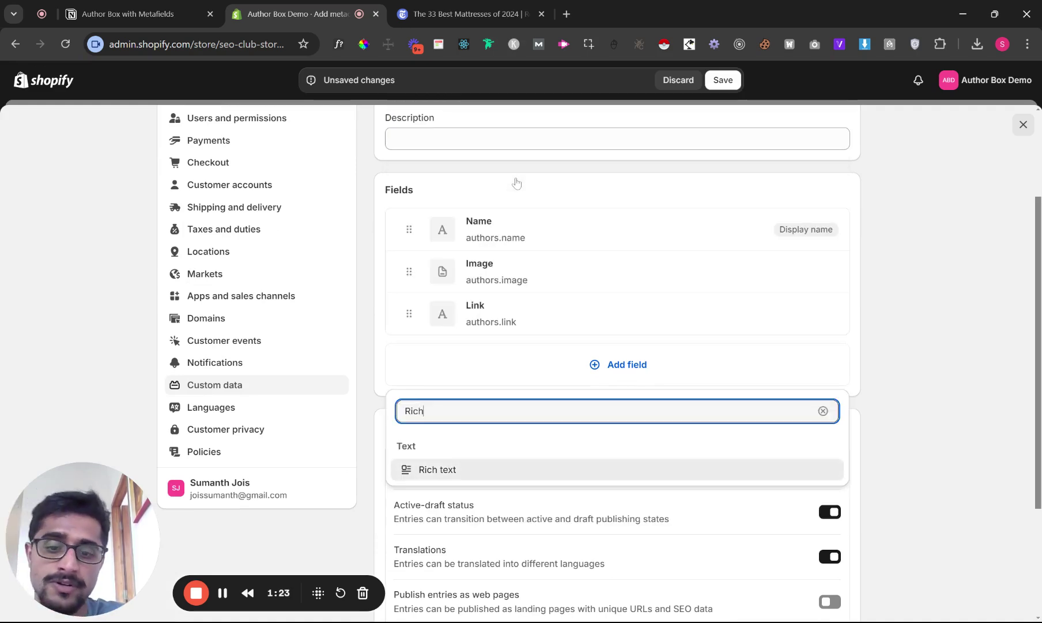
click(448, 473)
text(Description)
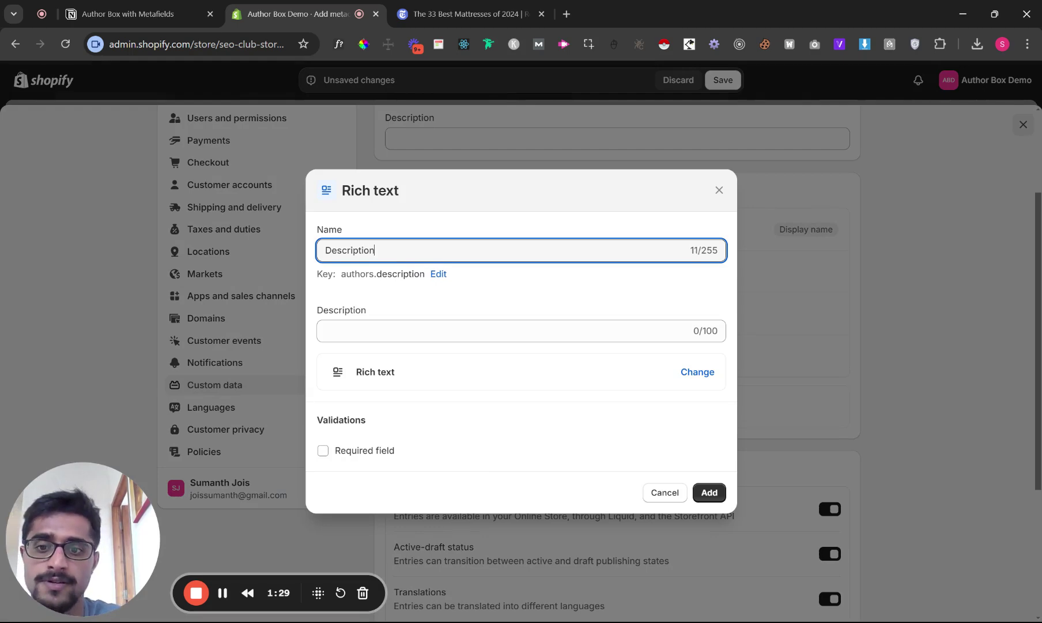
click(709, 491)
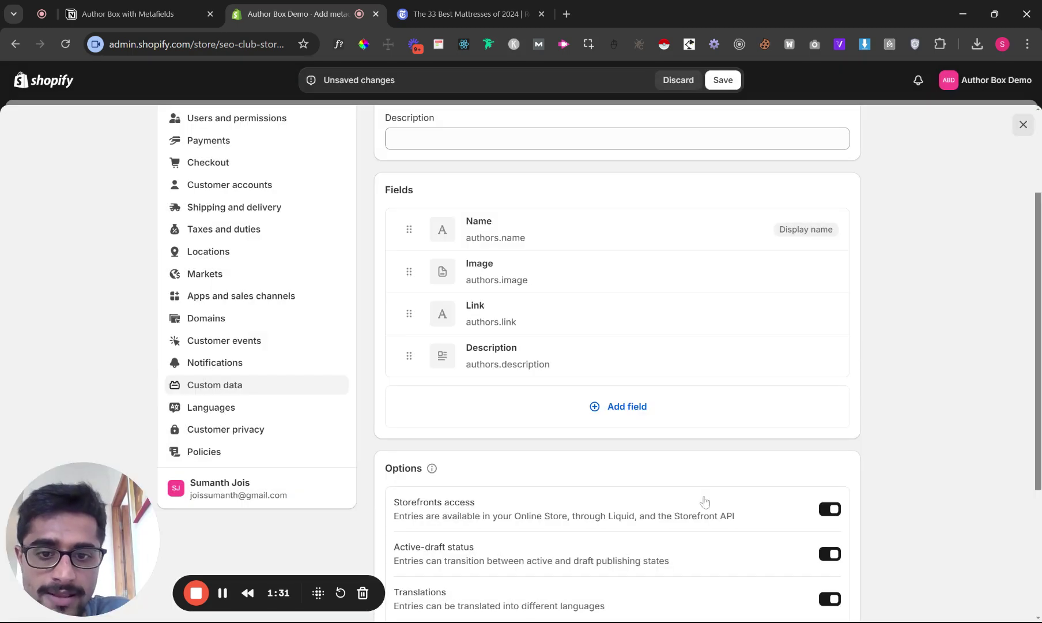
- Save the Authors definition and go back to the Metaobjects list
scroll(757, 122, up, 3)
click(735, 84)
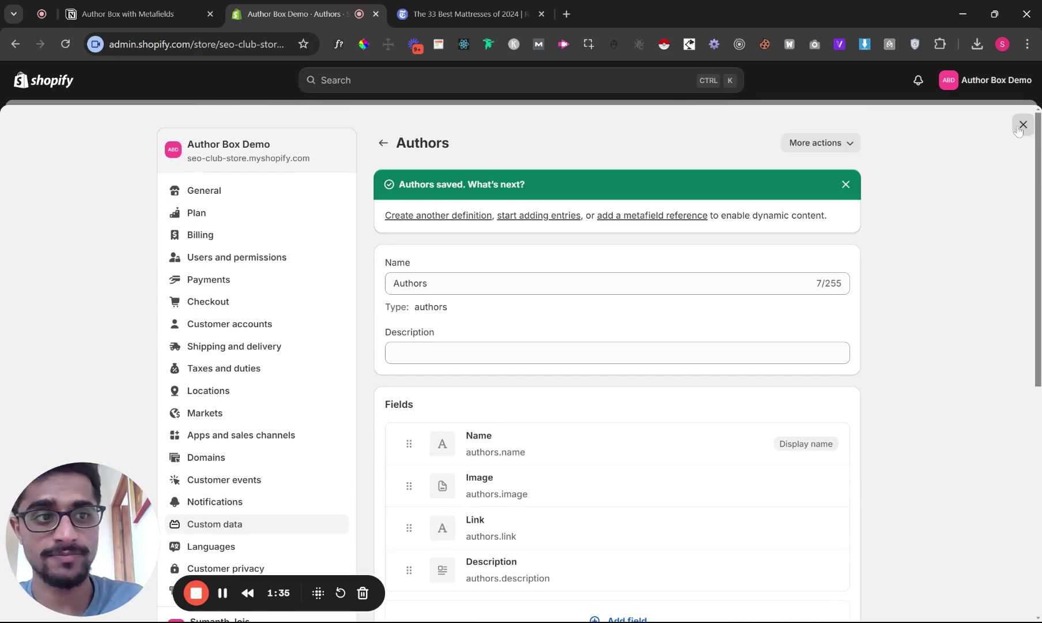
click(1019, 127)
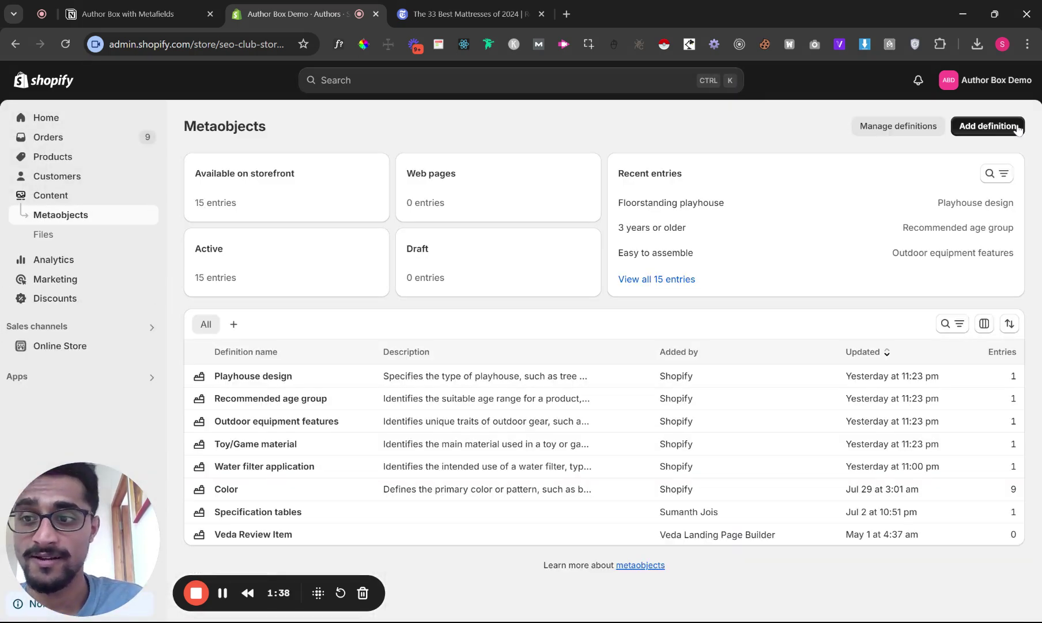
- Search the admin for 'metafi' and open the Metafields custom data settings
click(430, 84)
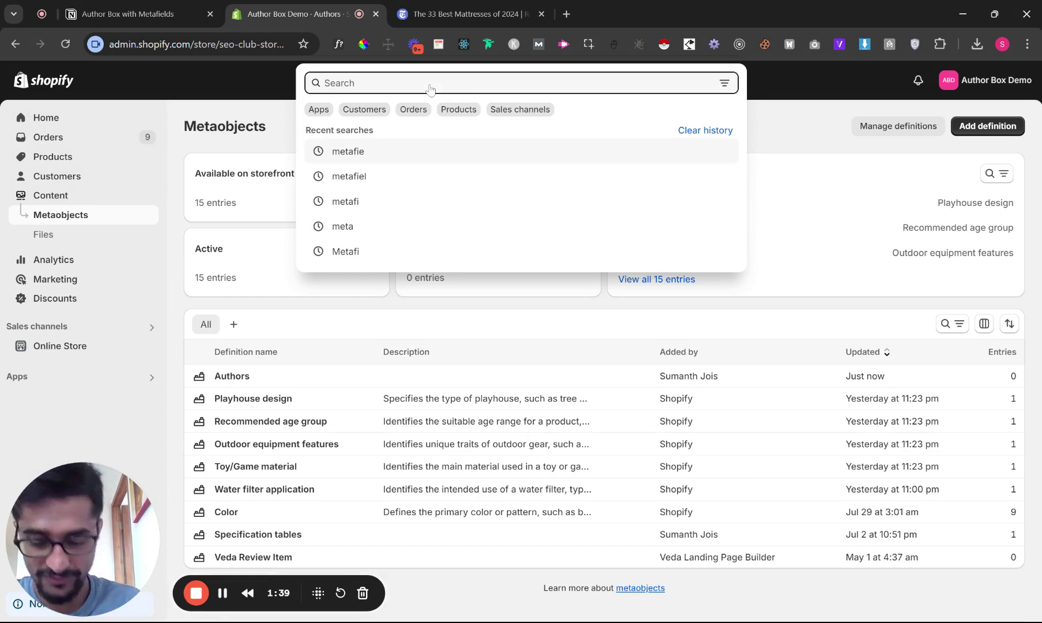
text(metafi)
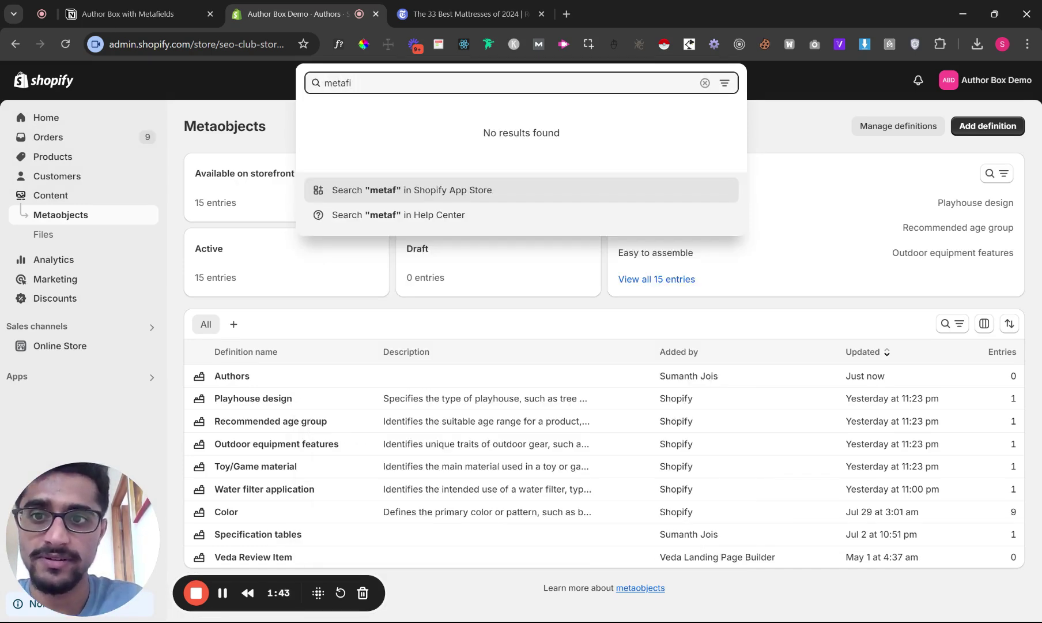
click(433, 145)
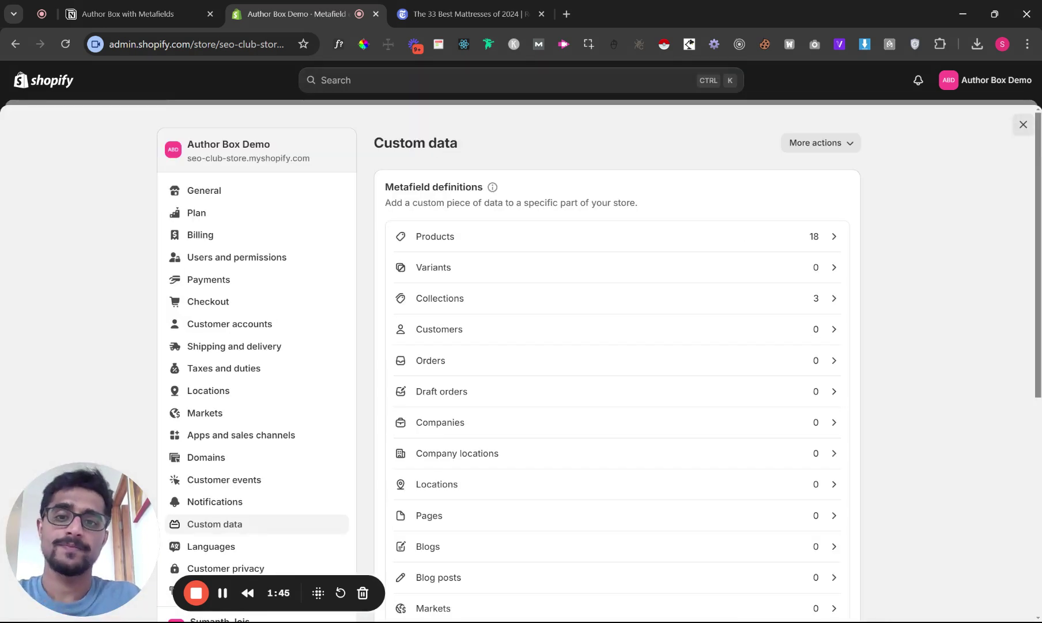
scroll(535, 319, down, 3)
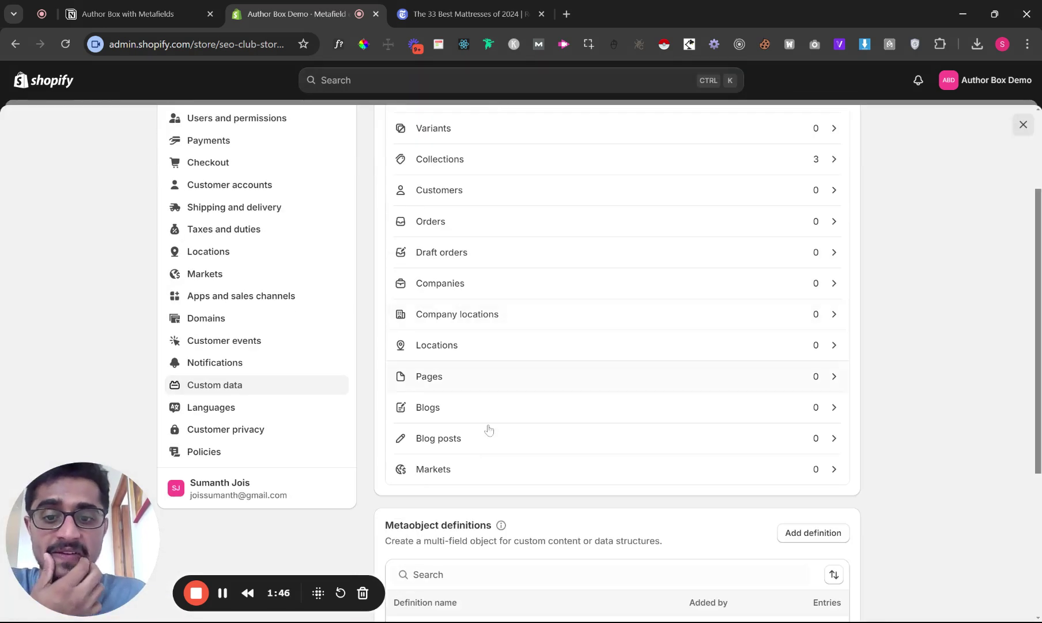
- Start a new blog post metafield definition named 'Author'
click(456, 439)
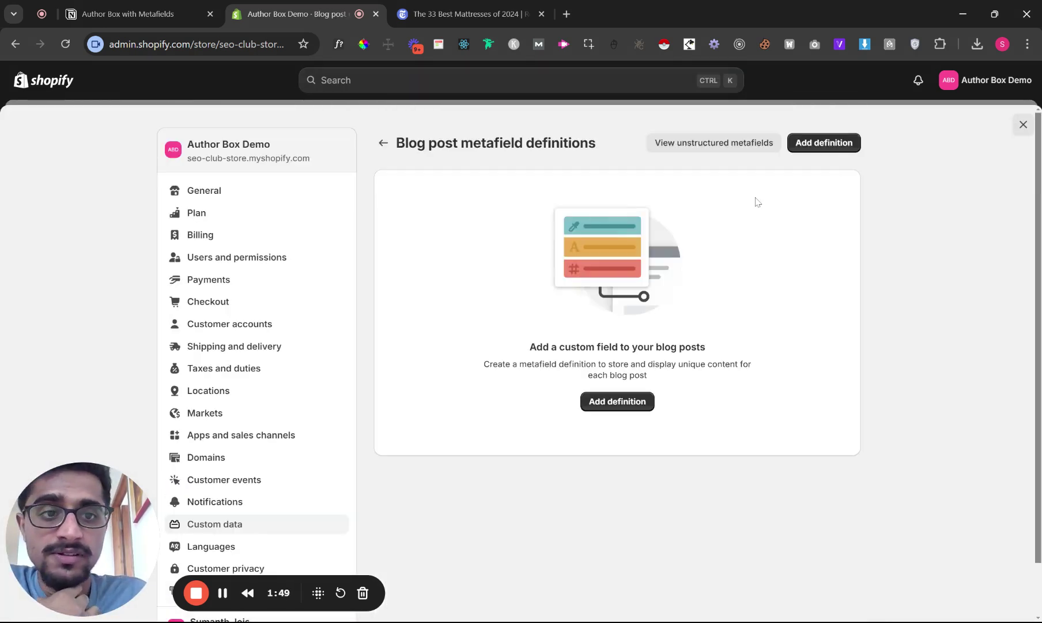
click(828, 148)
text(Author)
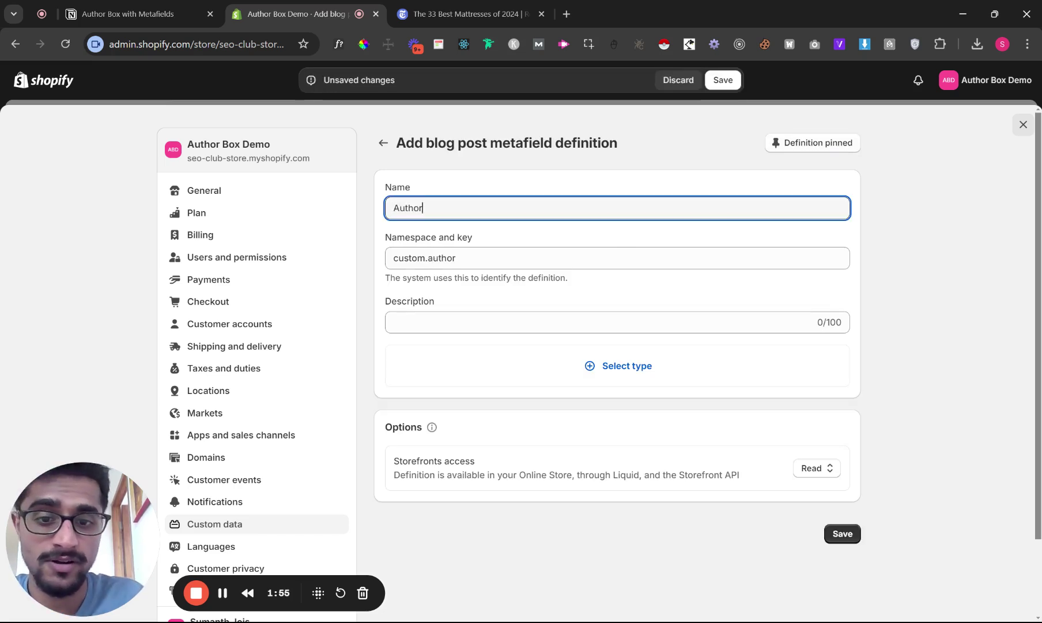
- Make Author a metaobject reference to Authors, save it, and close settings
click(624, 374)
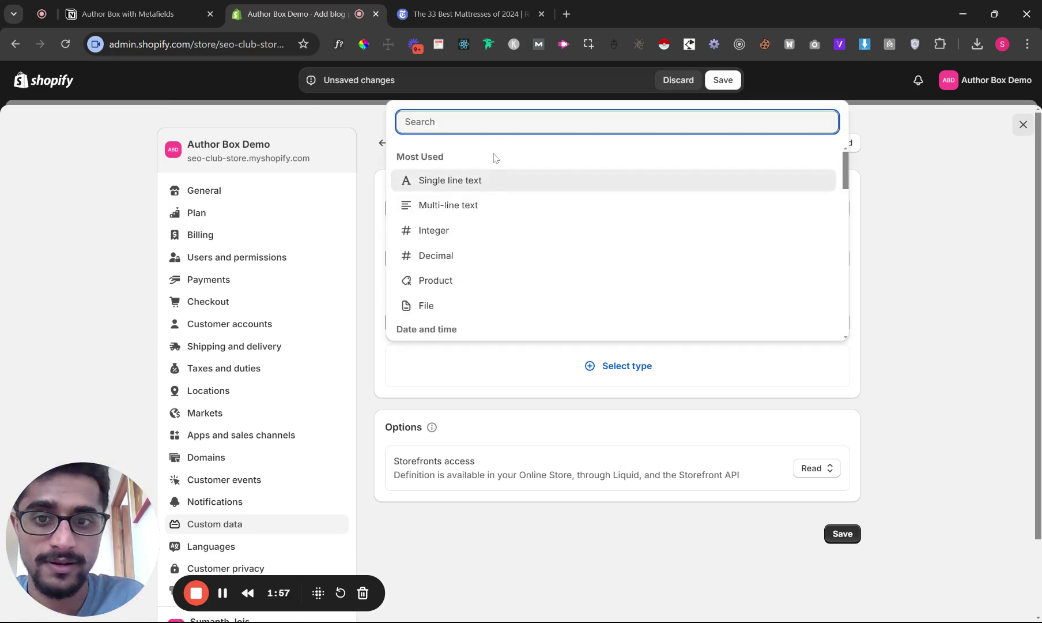
text(metao)
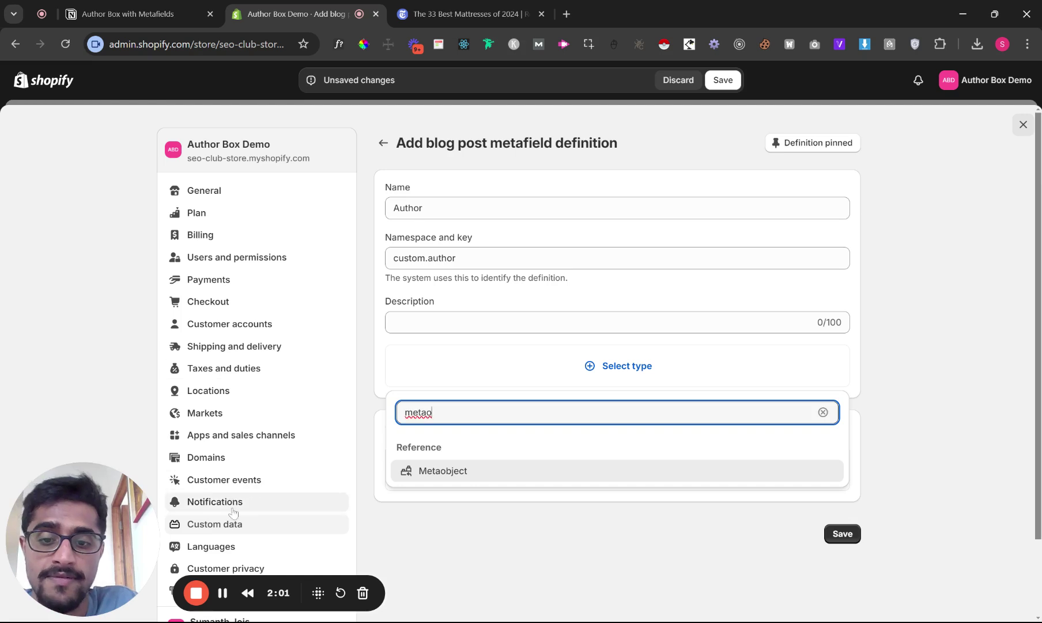
click(466, 478)
click(435, 415)
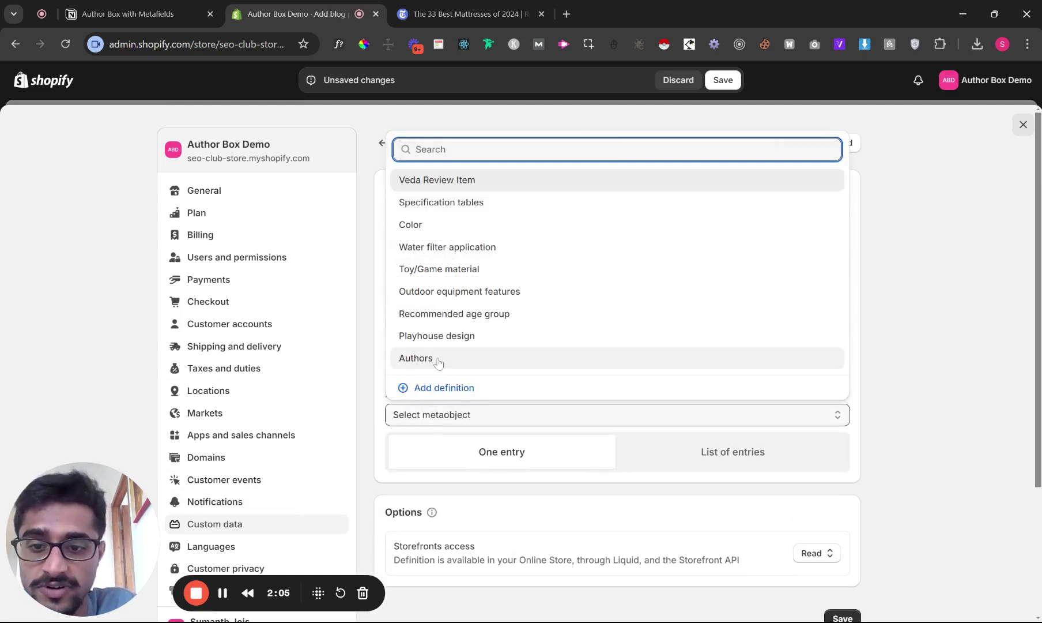
click(438, 361)
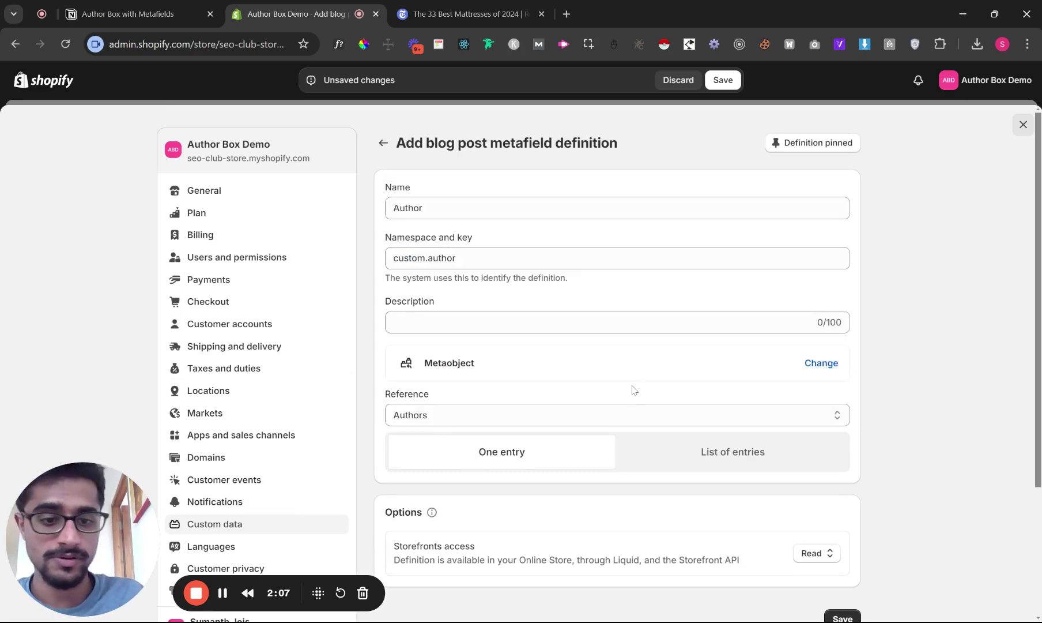
scroll(634, 392, down, 3)
click(728, 82)
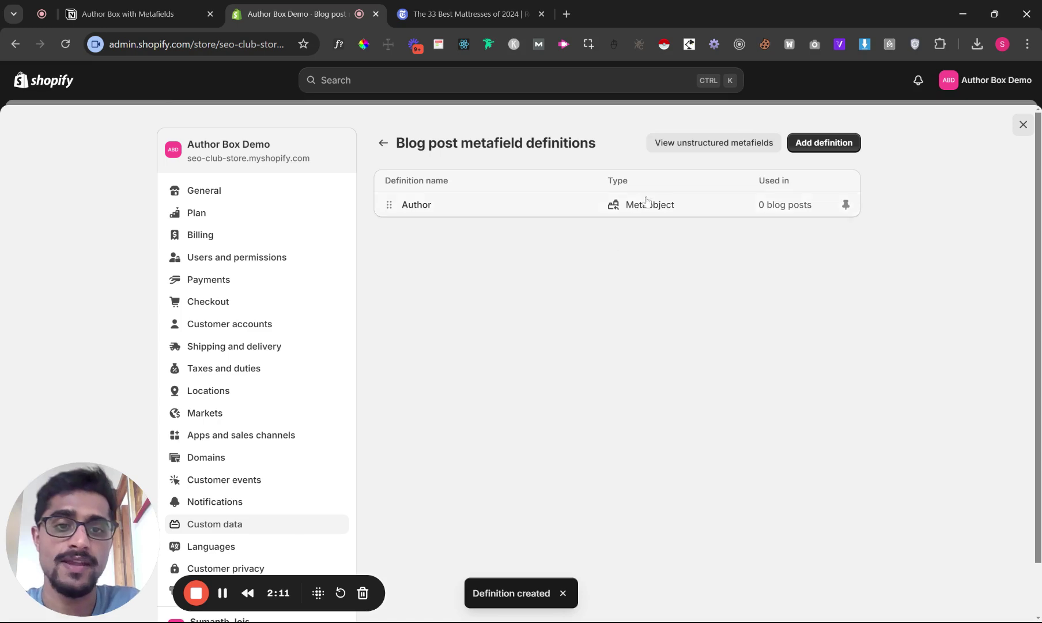
click(1022, 124)
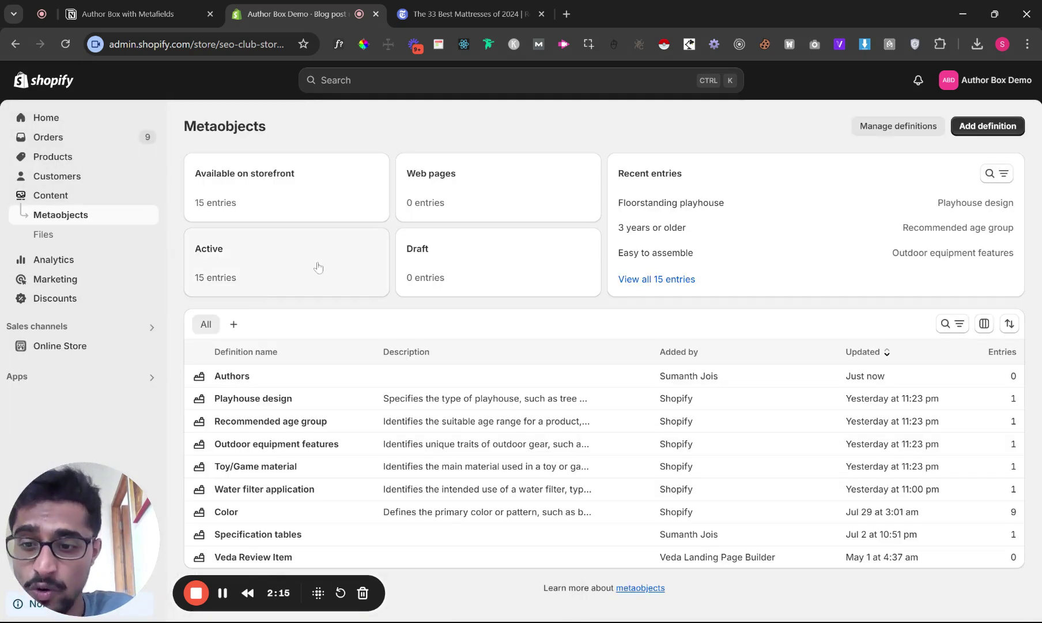
- Go to Online Store themes and copy the author box code from the Notion notes
click(66, 347)
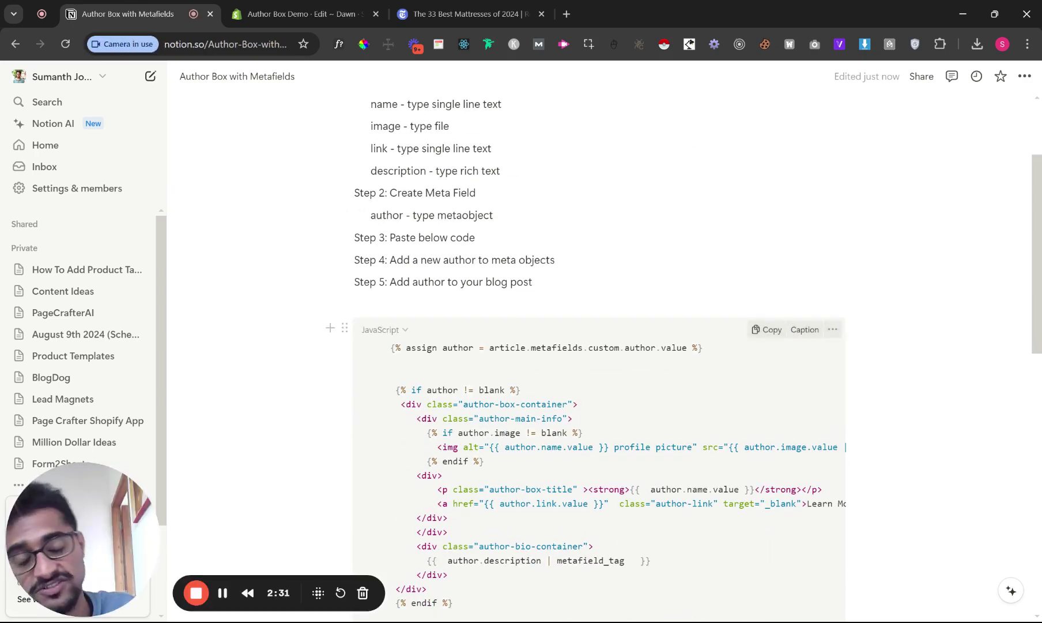
scroll(600, 346, down, 9)
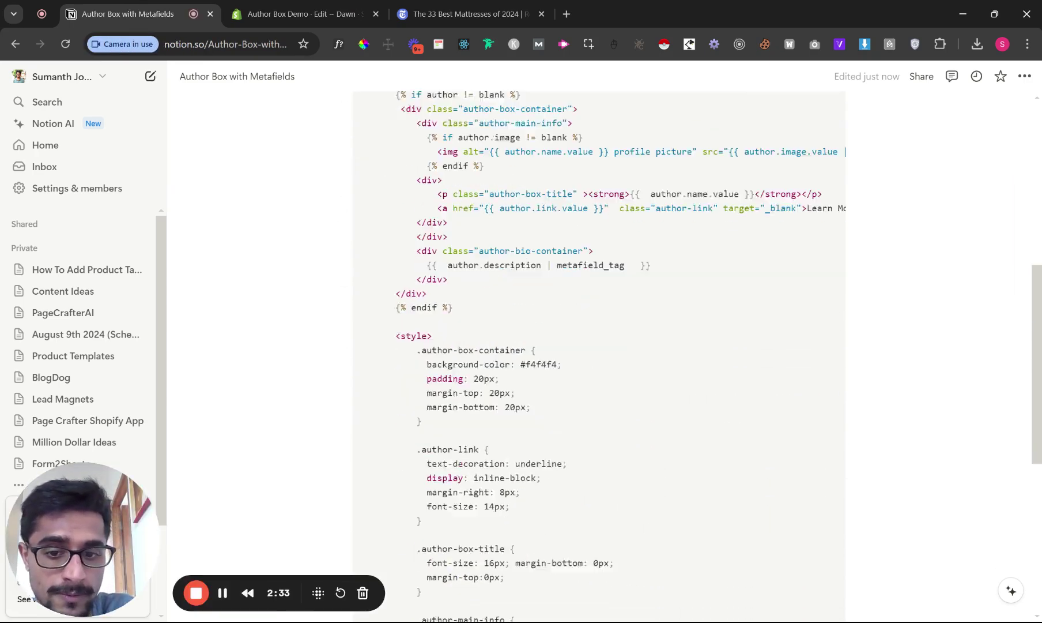
scroll(599, 346, up, 6)
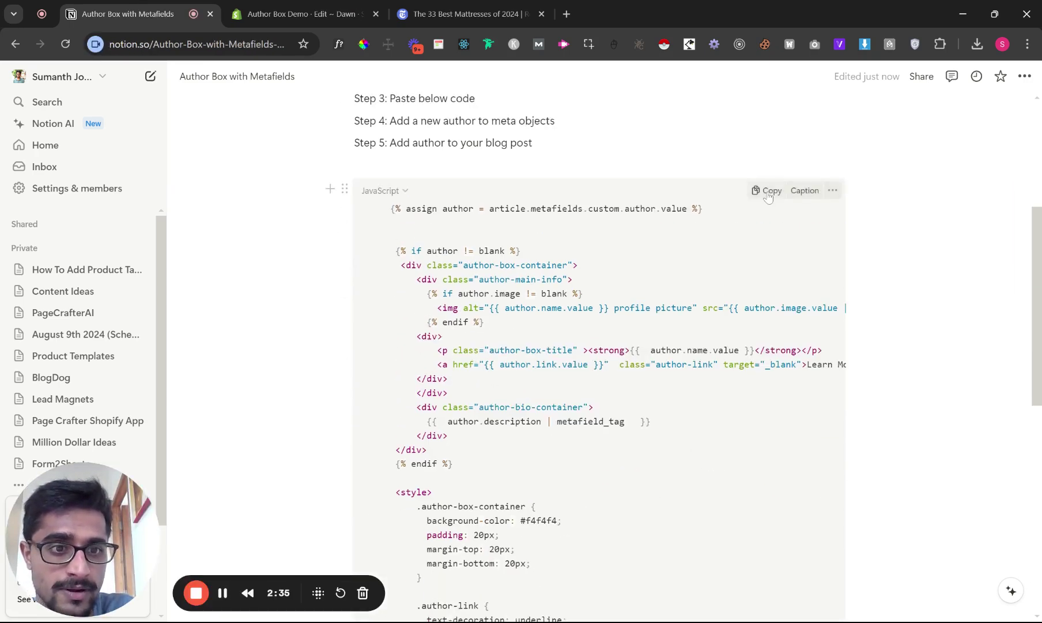
click(768, 191)
key(ctrl+Tab)
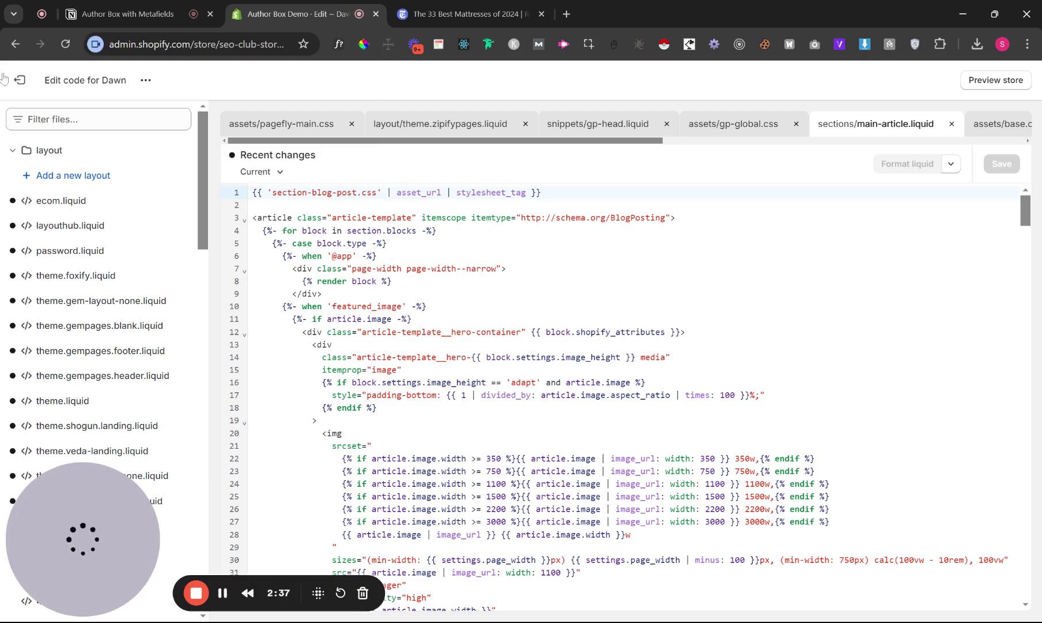
- Filter theme files by 'article' and open templates/article.json
click(44, 119)
text(article)
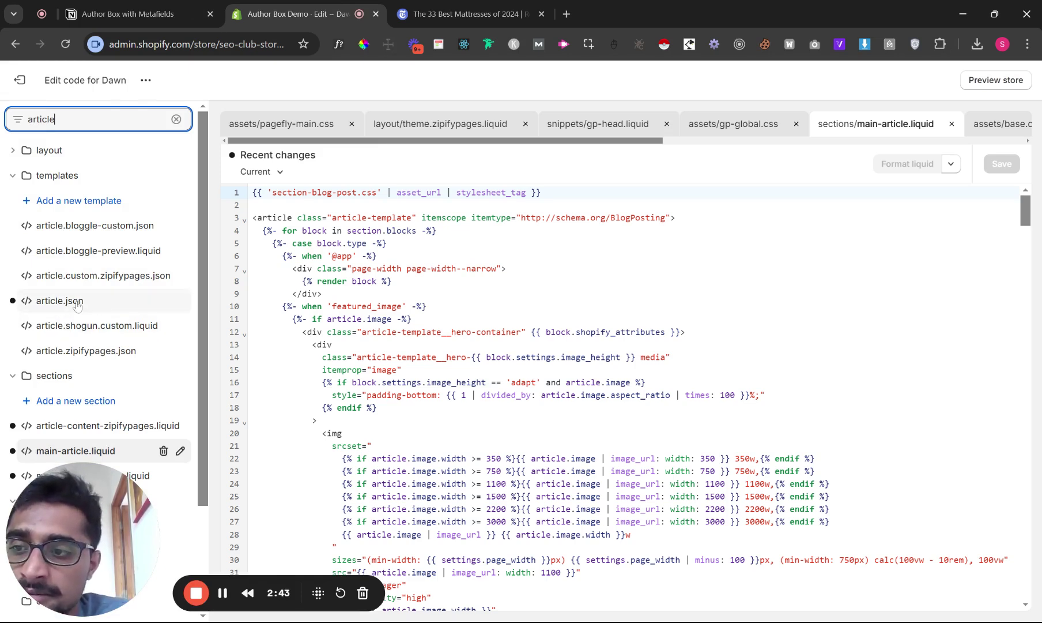
scroll(93, 282, down, 2)
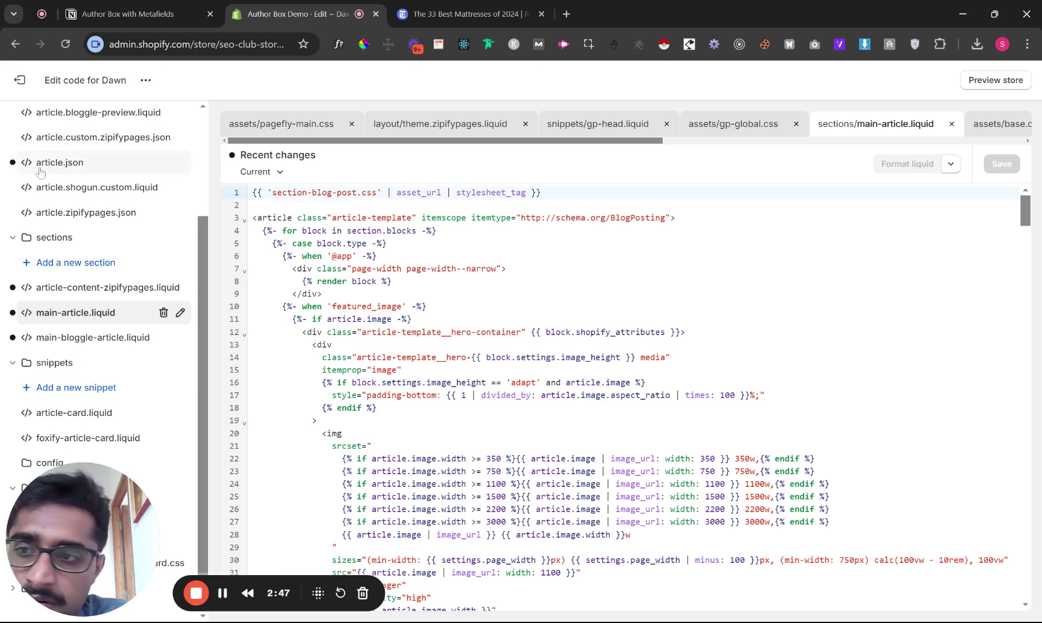
click(84, 168)
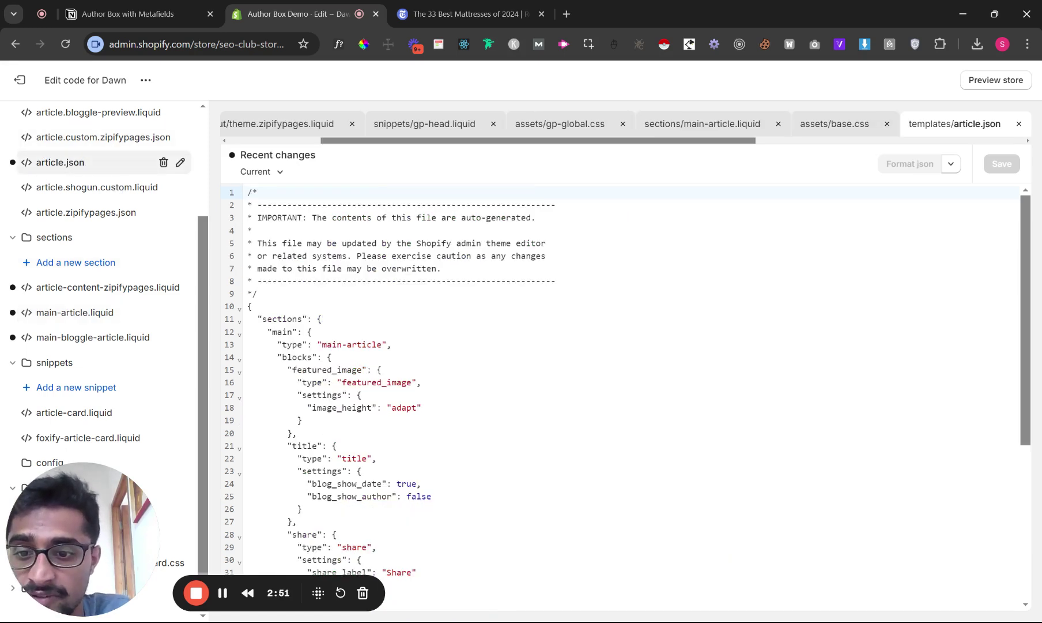
- Confirm line 13 uses the main-article section type, then open sections/main-article.liquid
drag(322, 344, 383, 345)
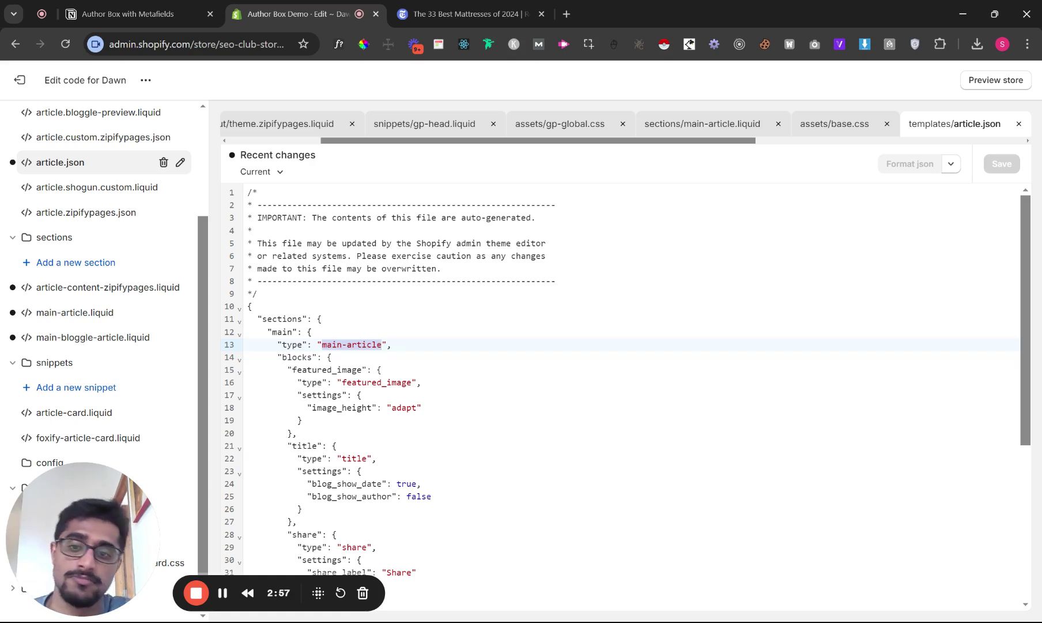
drag(322, 344, 343, 344)
click(322, 344)
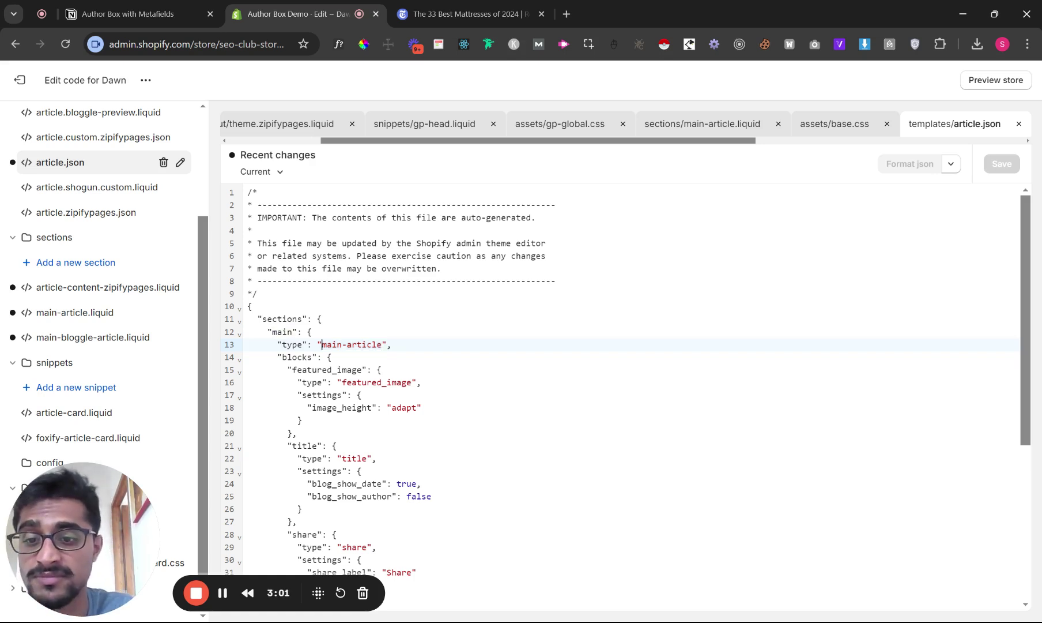
drag(322, 344, 387, 344)
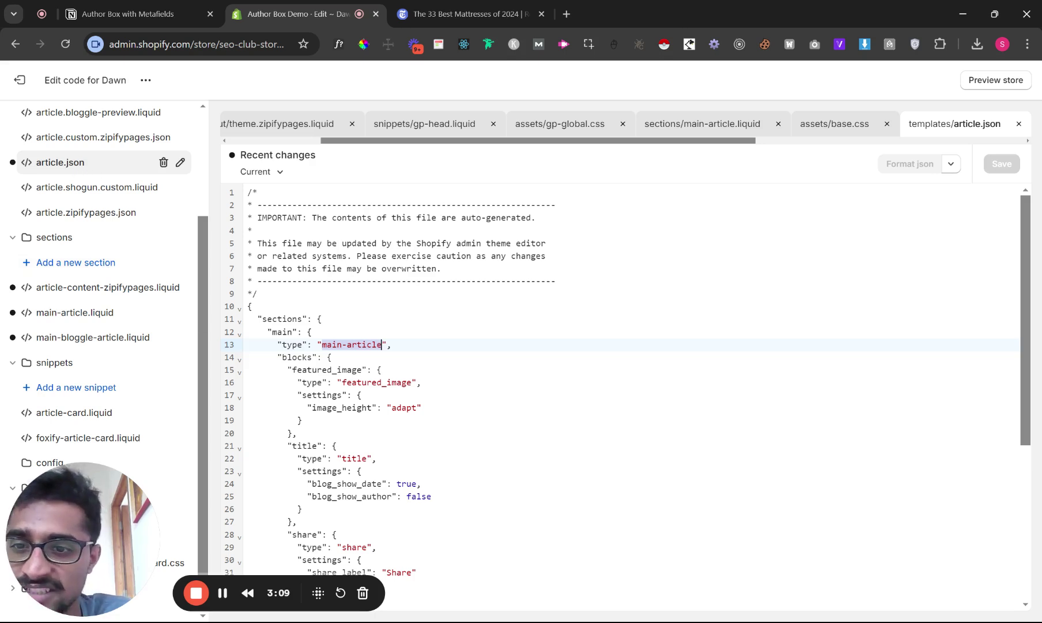
click(311, 205)
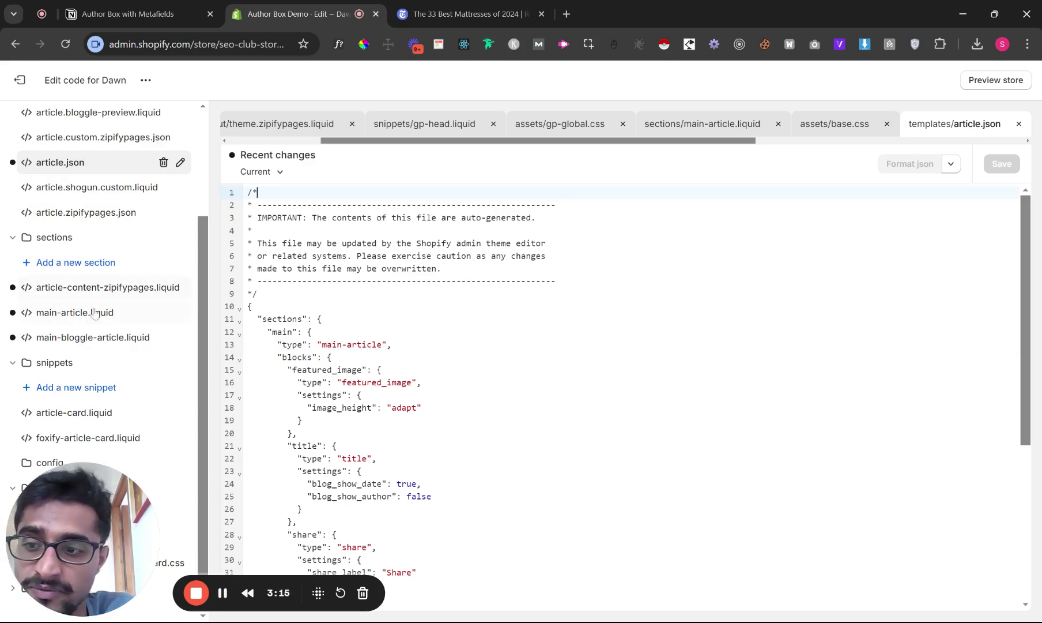
click(73, 314)
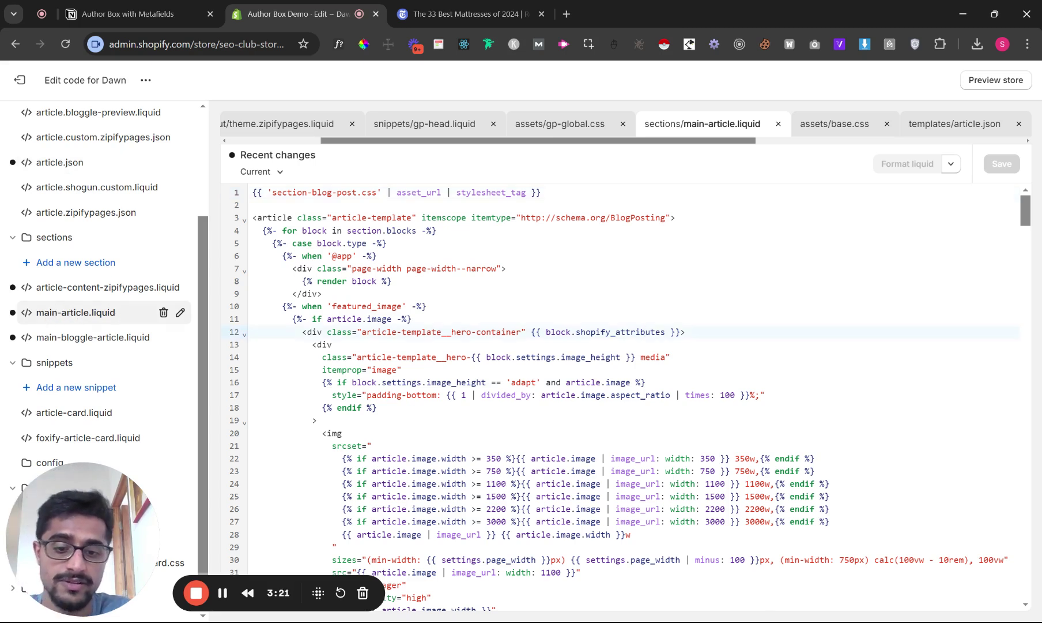
- Find {{ article.content }} and delete the old code block below it
key(ctrl+f)
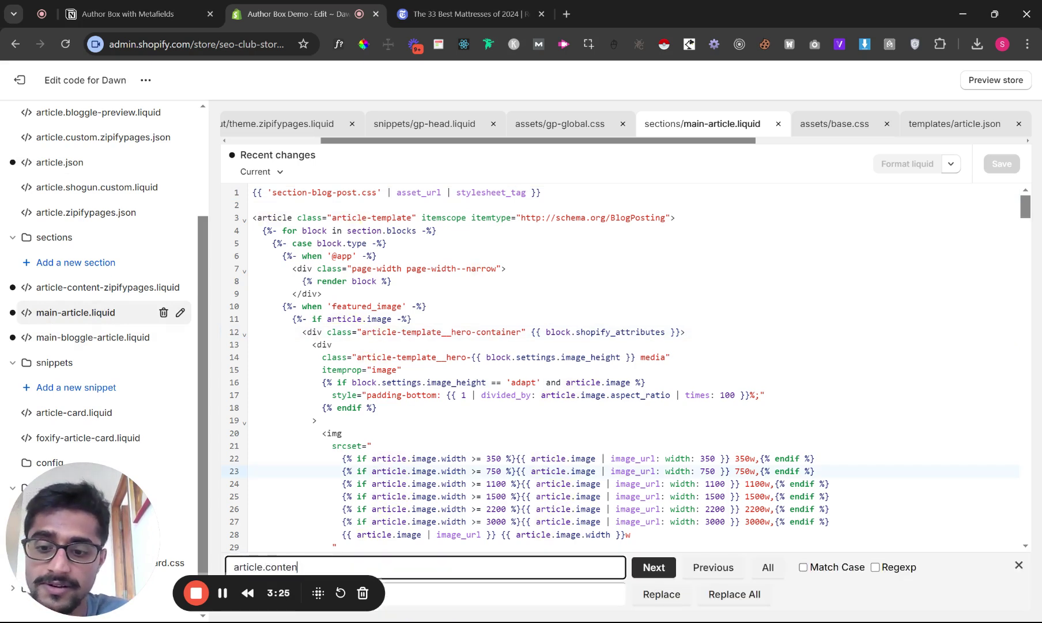
click(652, 568)
scroll(623, 363, down, 4)
drag(262, 374, 263, 386)
click(253, 348)
drag(252, 349, 307, 280)
key(BackSpace)
- Paste the author box code below article.content and save main-article.liquid
scroll(577, 346, up, 4)
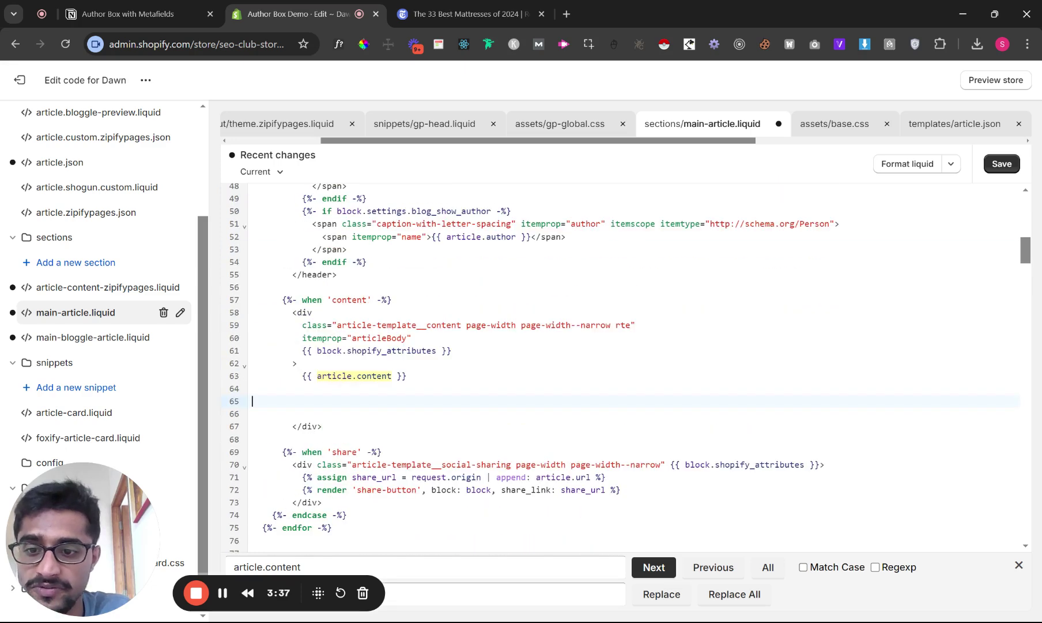
click(302, 376)
click(278, 300)
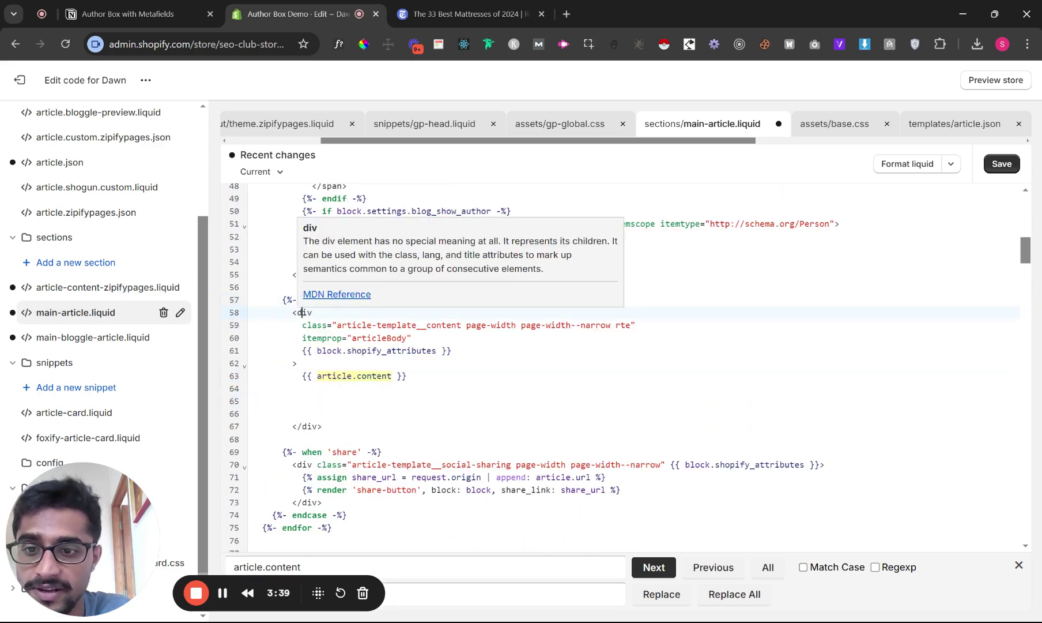
click(296, 363)
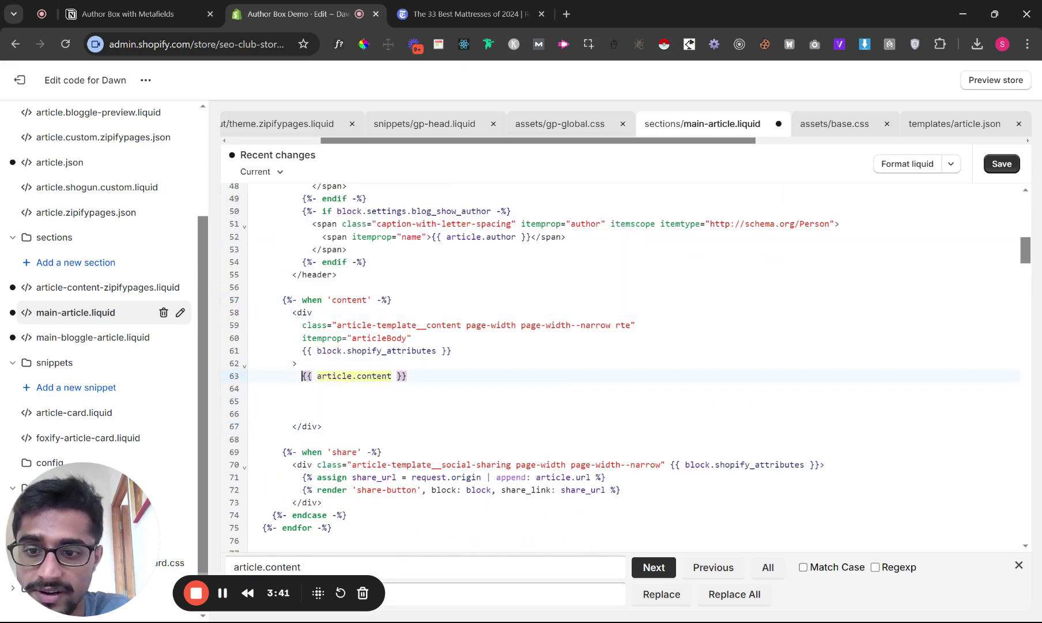
drag(283, 376, 407, 376)
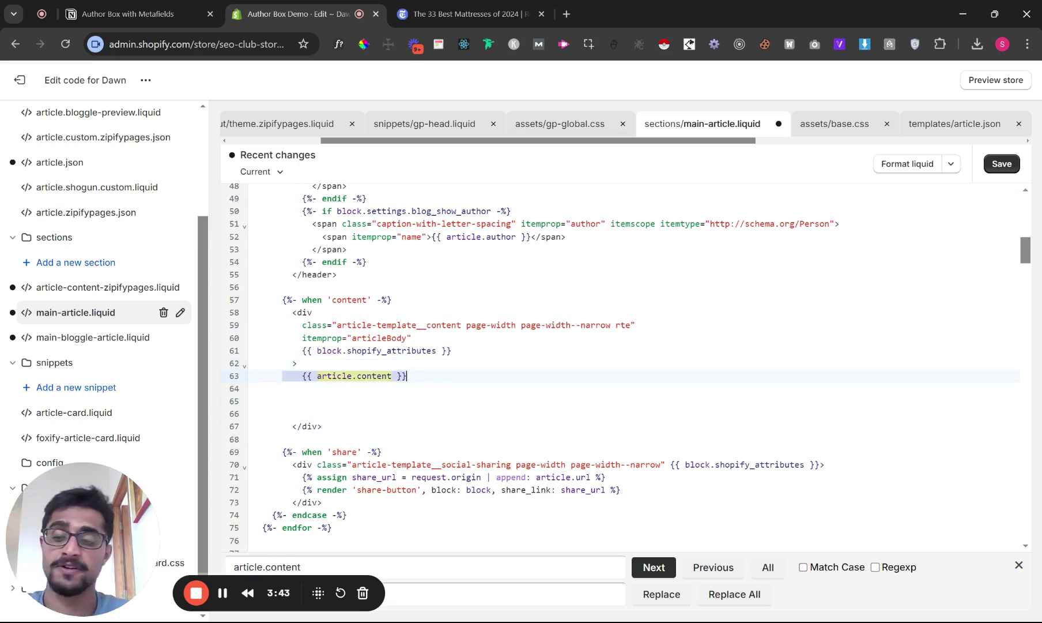
click(252, 388)
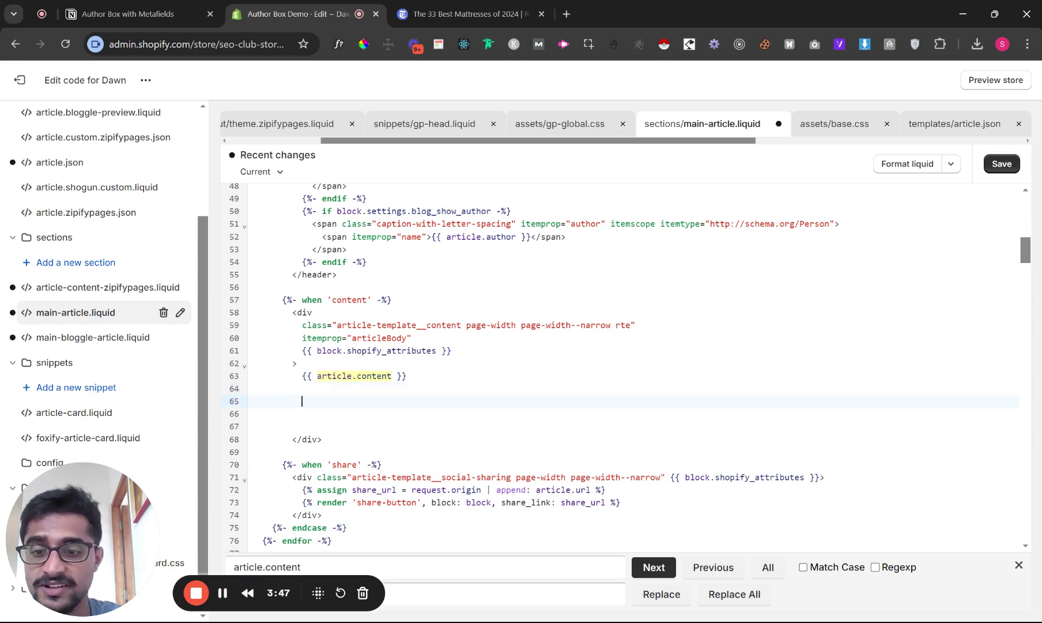
scroll(577, 363, down, 10)
click(323, 531)
scroll(576, 363, up, 9)
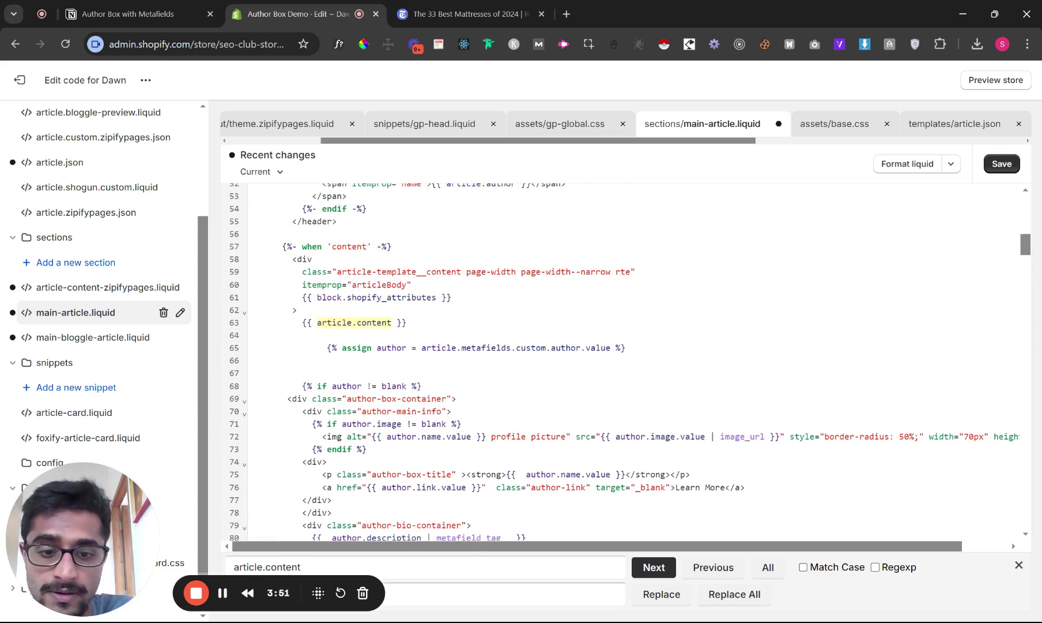
click(1001, 163)
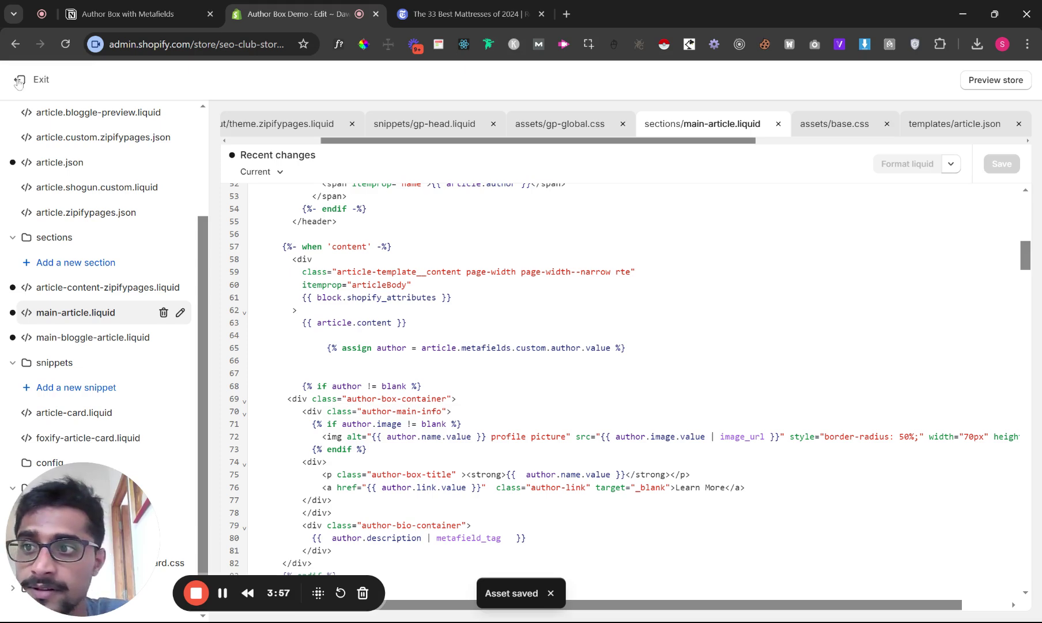
- Leave the code editor and add a new entry to the Authors metaobject
click(139, 78)
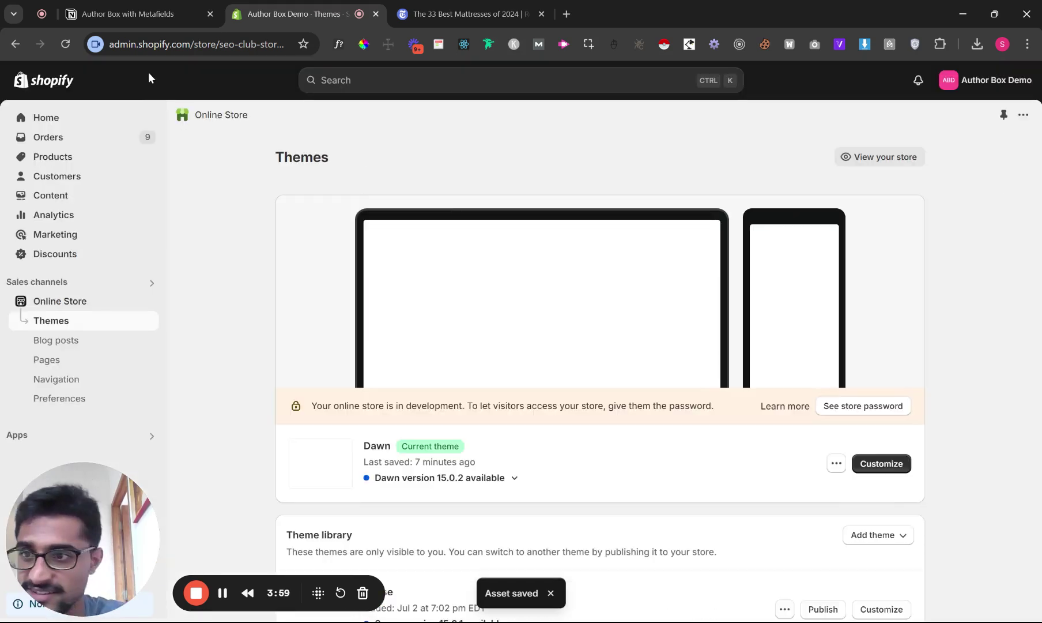
click(84, 205)
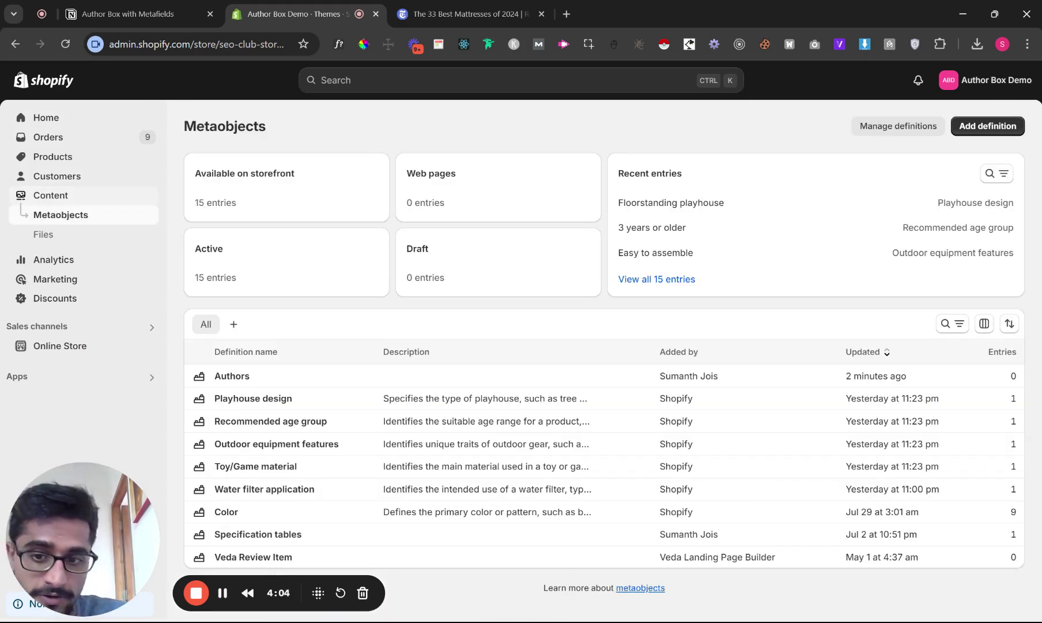
click(231, 377)
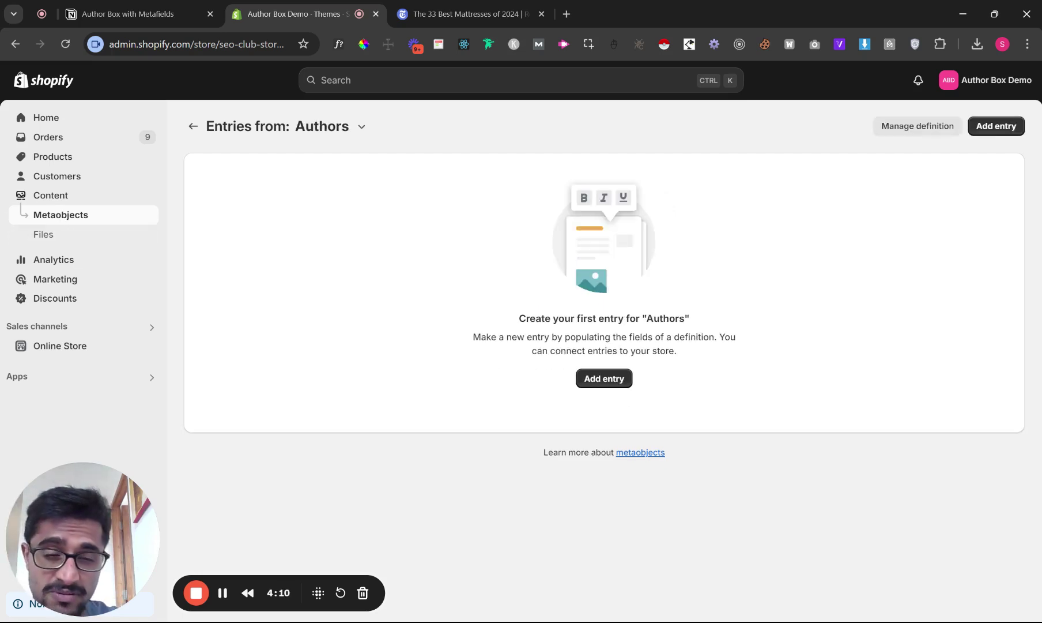
click(615, 385)
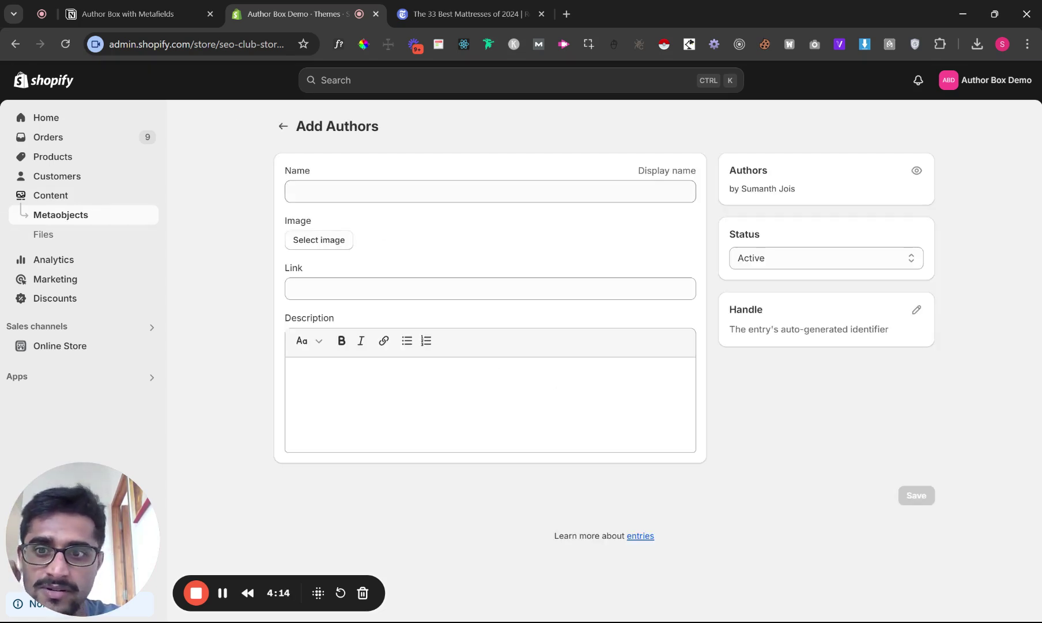
- Enter the author's full name in the Name field, checking the Wirecutter bios
click(490, 191)
text(Sumanth Jois)
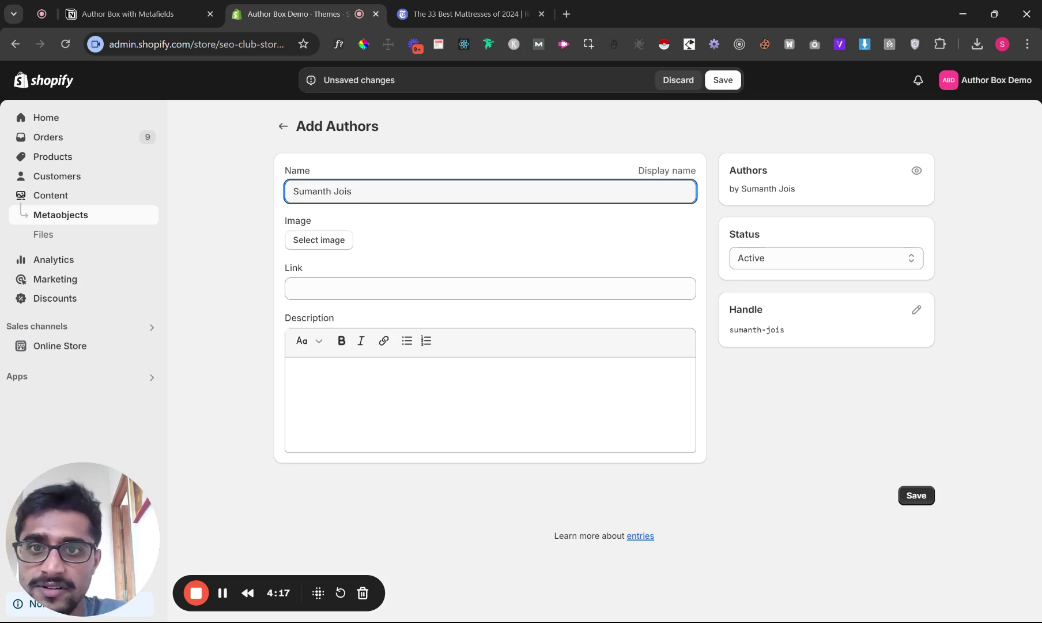
key(ctrl+Tab)
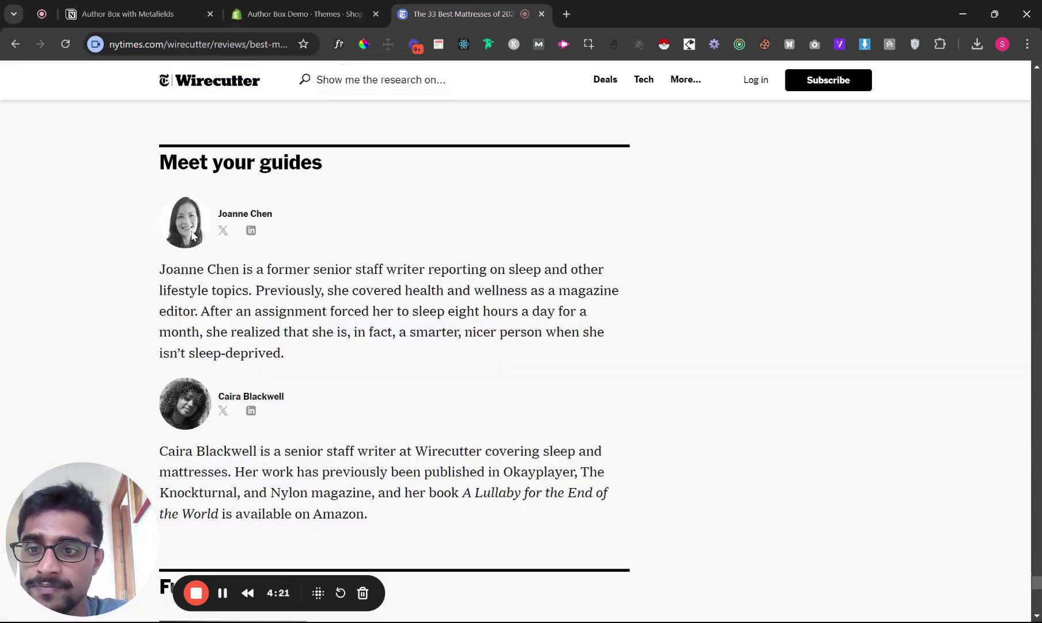
key(ctrl+shift+Tab)
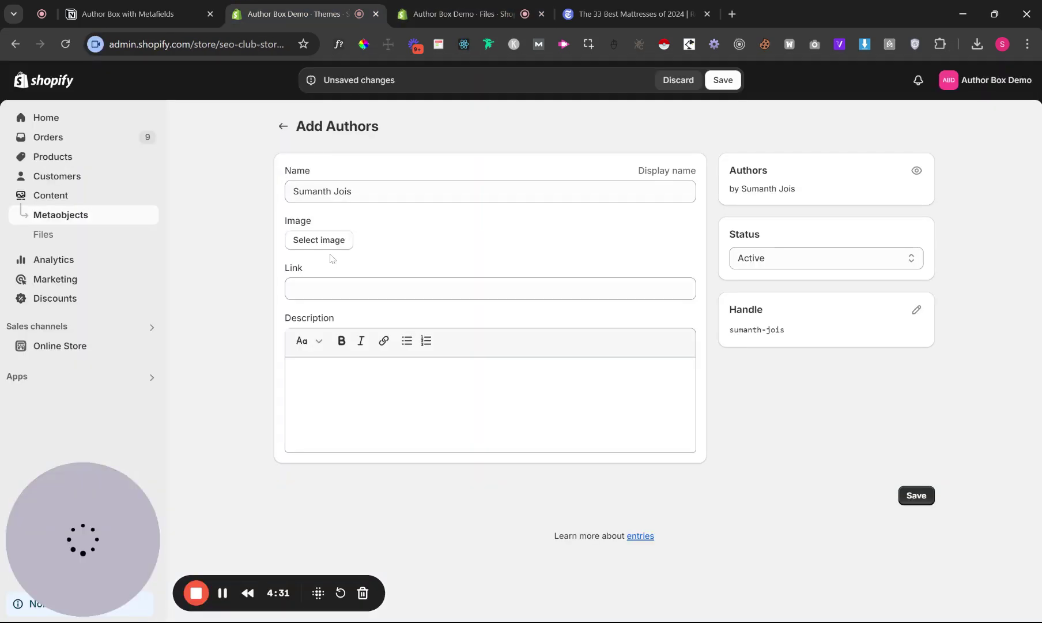
- Set the first image in the library as the author's photo
click(329, 238)
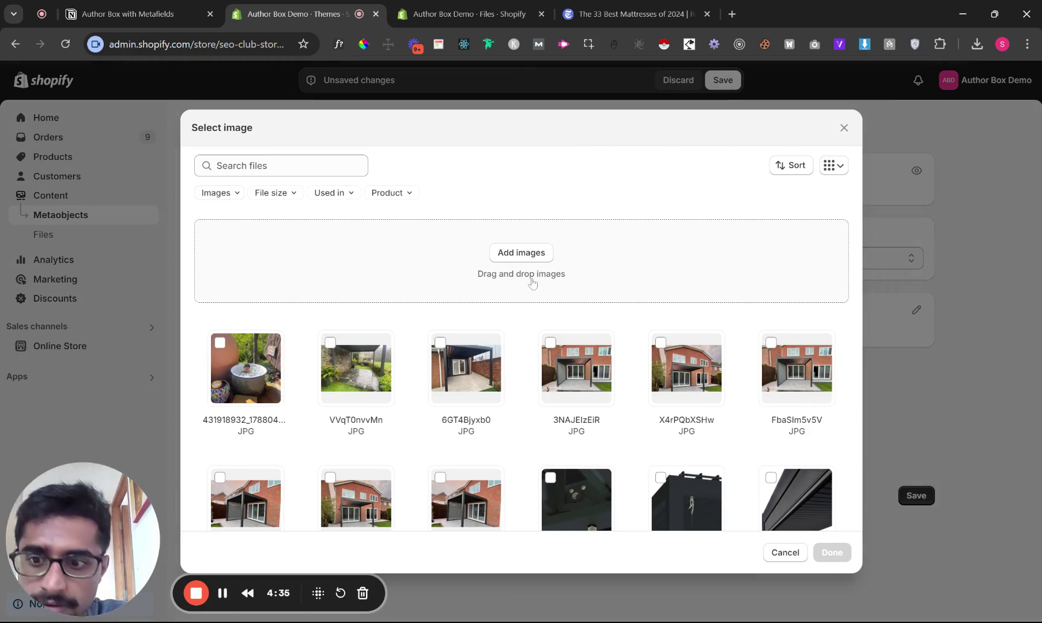
click(219, 342)
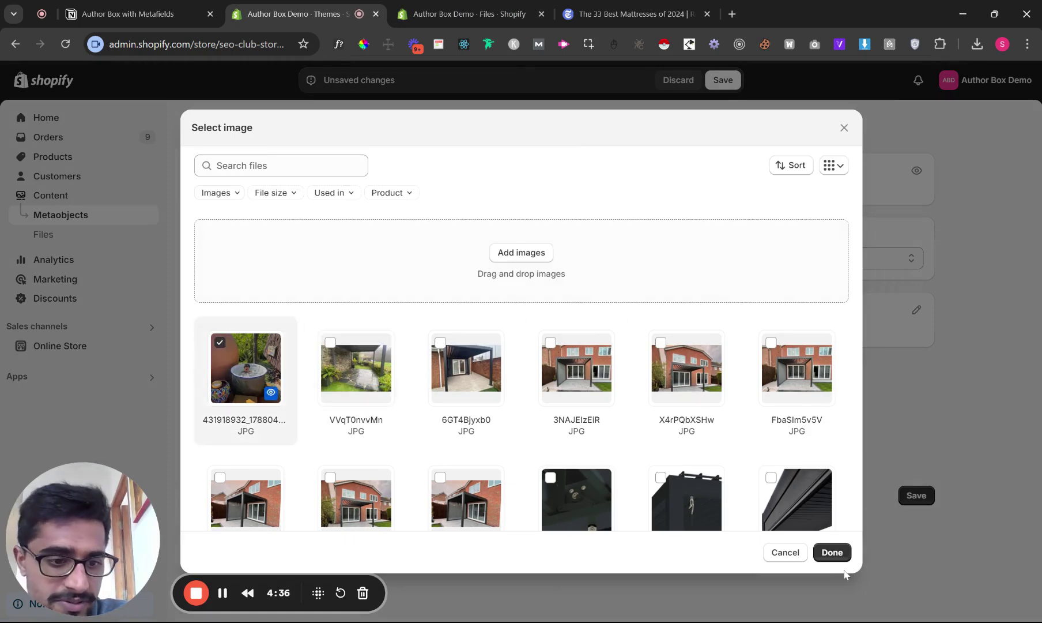
click(830, 551)
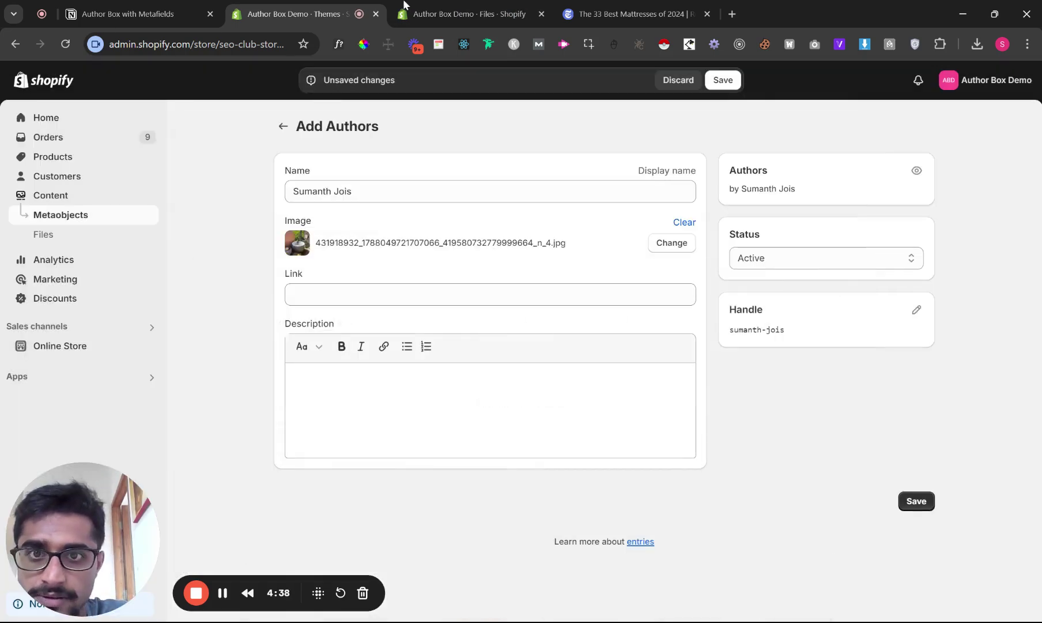
- Paste the Wirecutter mattress review URL into the author's Link field
click(628, 14)
click(316, 4)
click(490, 294)
text(https://www.nytimes.com/wirecutter/reviews/best-mattress/)
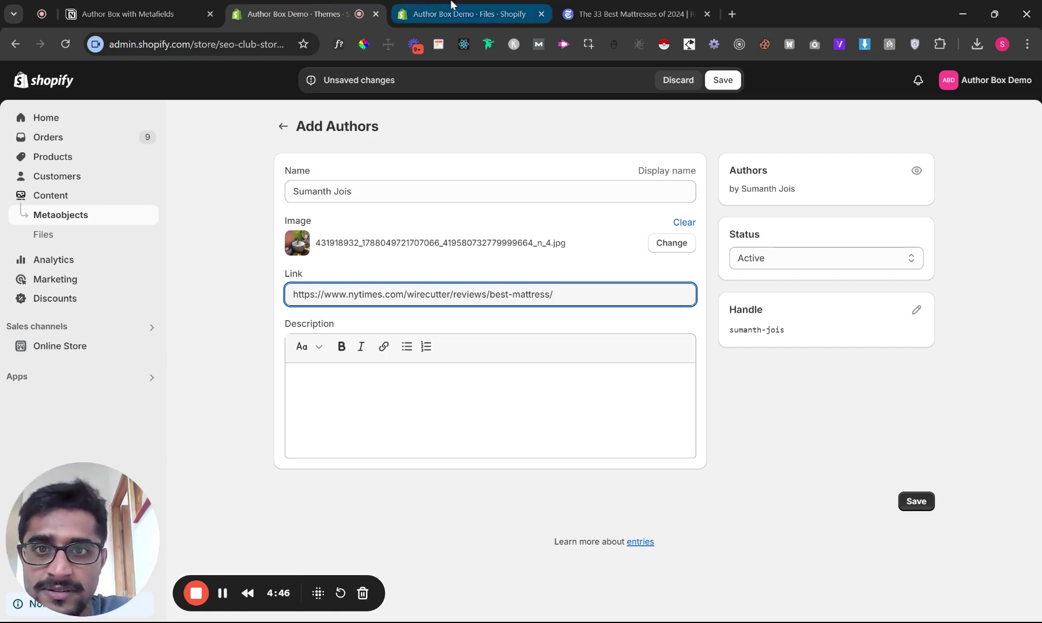
- Copy the first Wirecutter guide's bio into Description and save the author entry
click(628, 14)
triple_click(217, 330)
key(ctrl+c)
click(294, 13)
key(Tab)
key(ctrl+v)
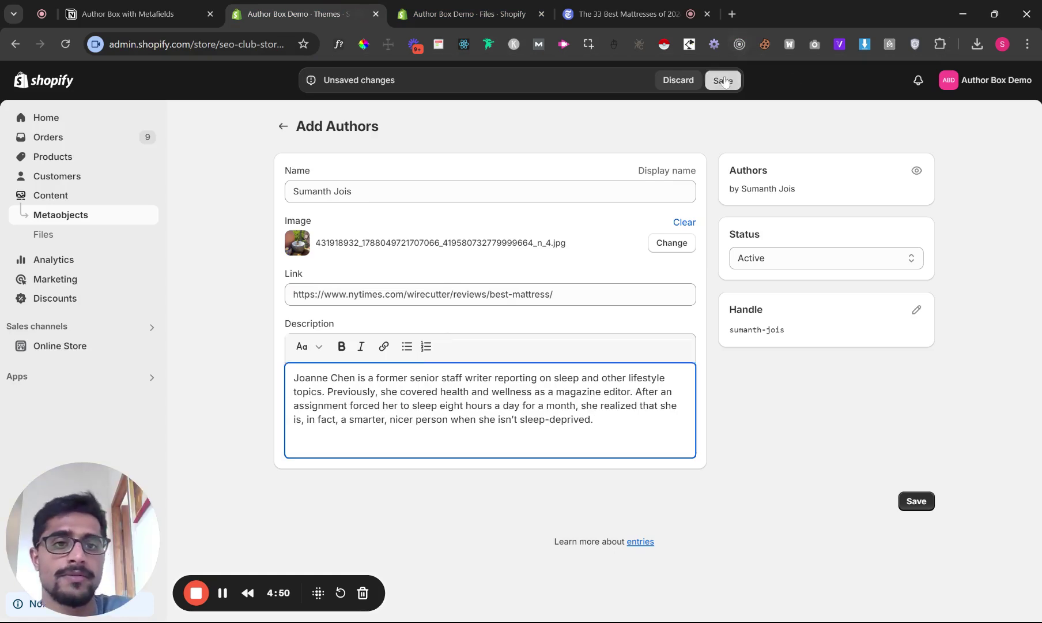
click(723, 80)
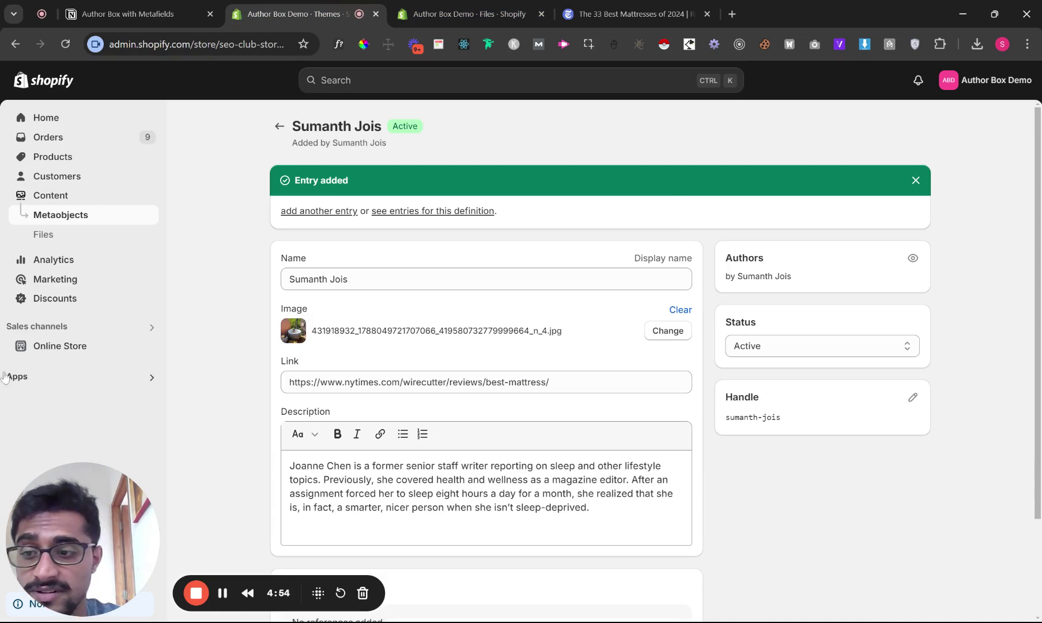
click(68, 350)
- Assign the new Authors entry to Dummy Article's Author metafield from the Blog posts list and save
click(79, 343)
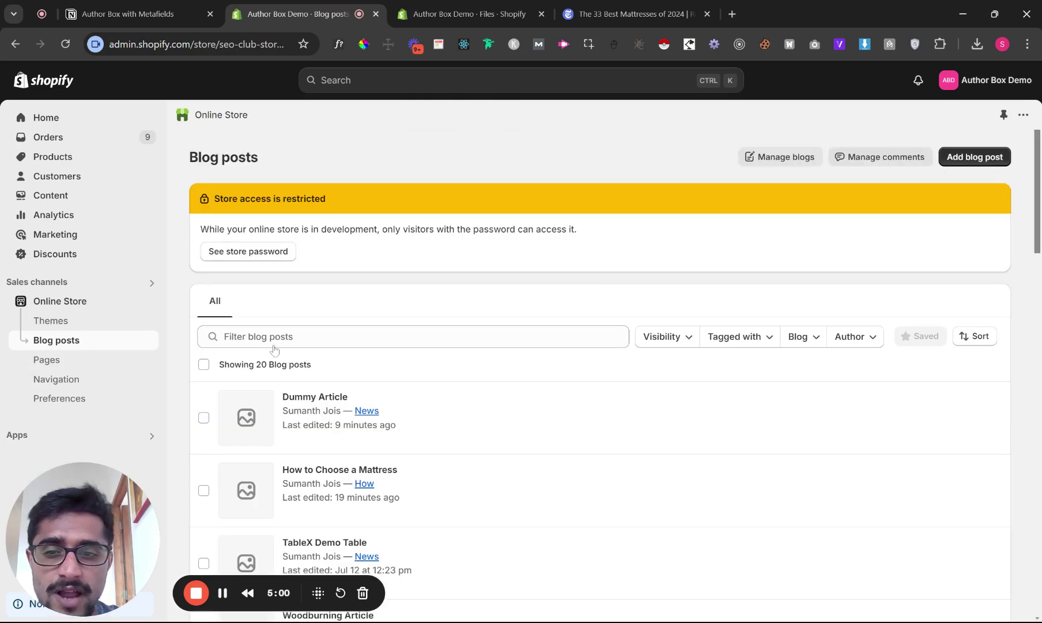
click(542, 401)
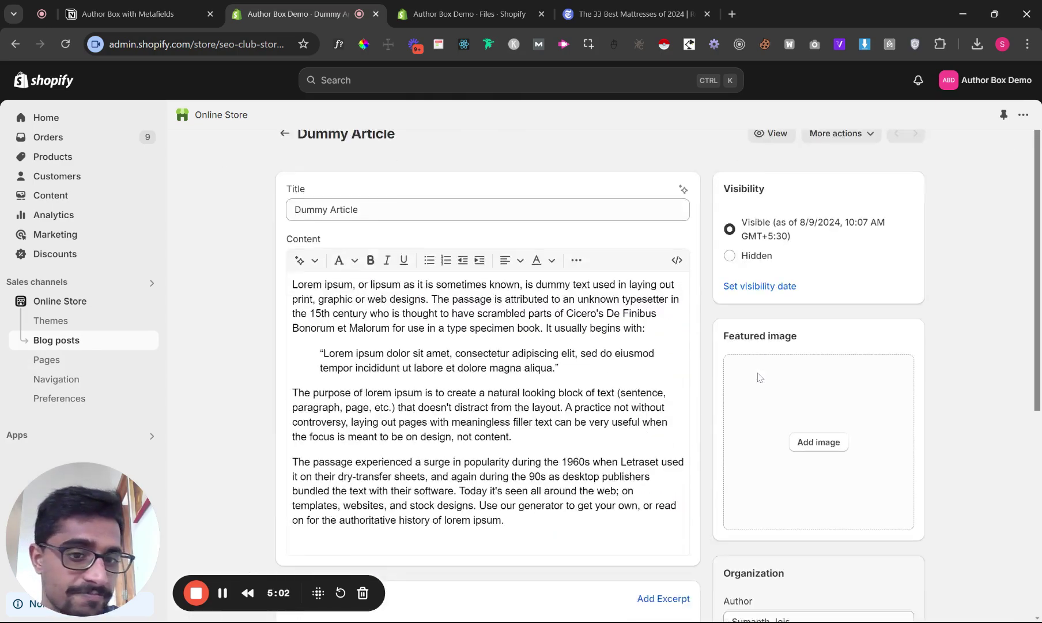
scroll(376, 363, down, 5)
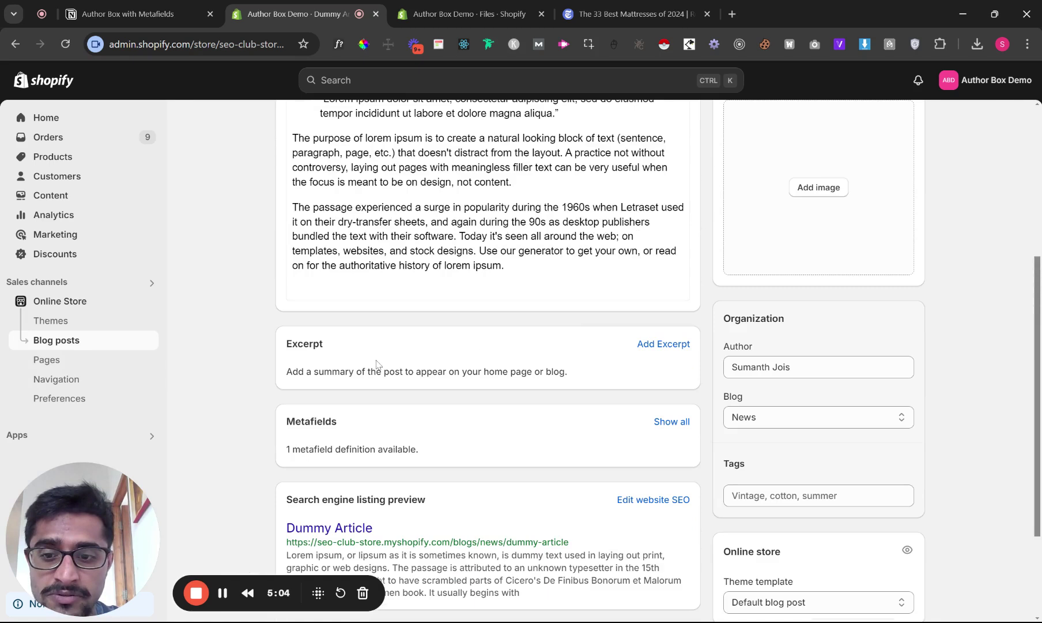
click(671, 423)
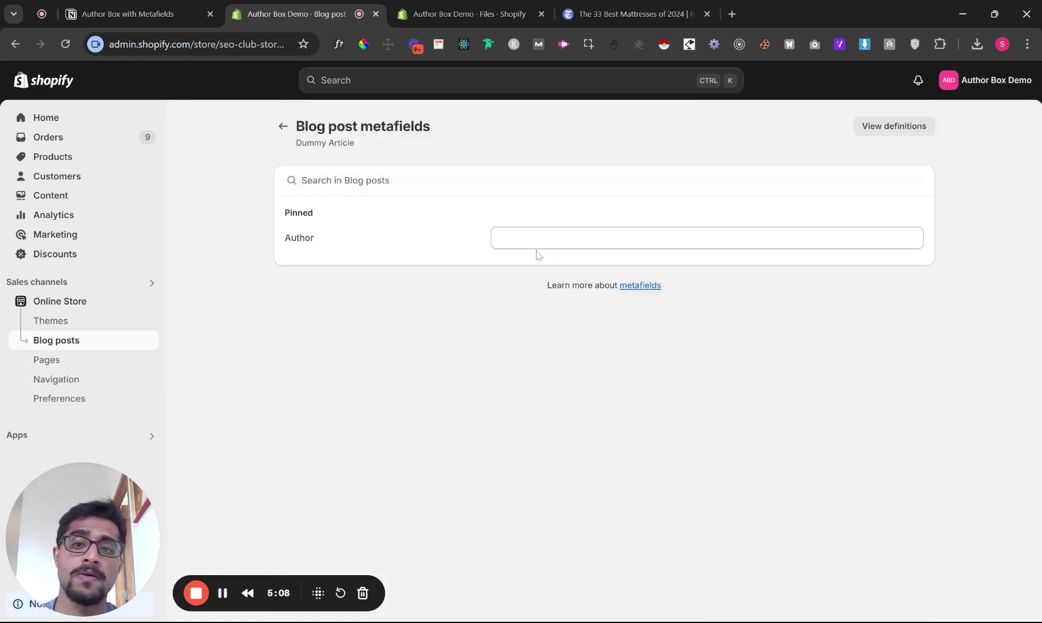
click(538, 247)
click(539, 244)
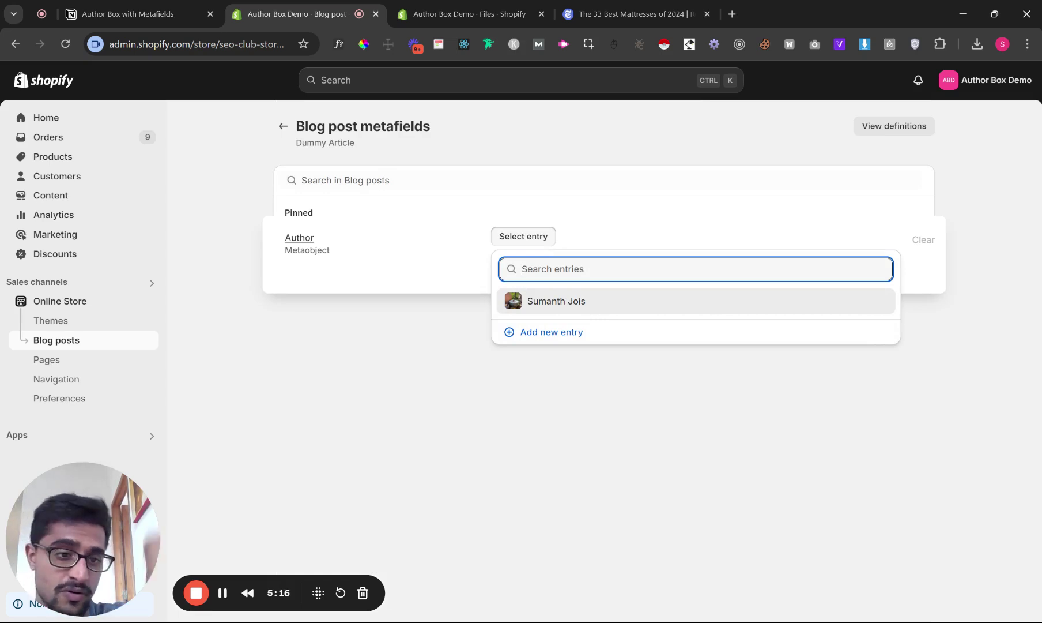
click(572, 303)
click(723, 85)
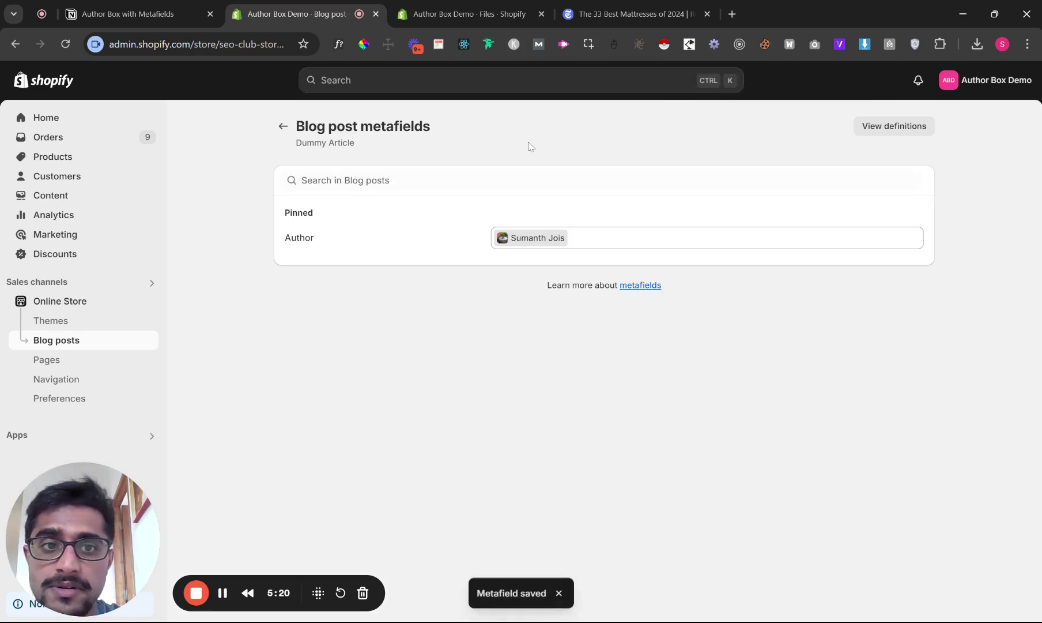
click(283, 136)
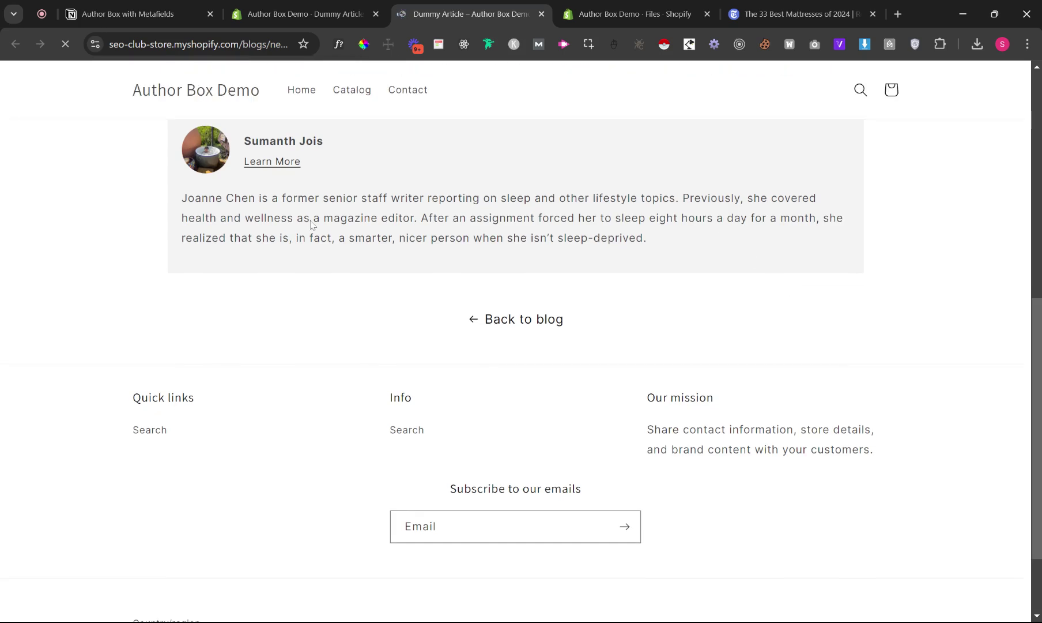
- Review the live Dummy Article's author box name, Learn More link and bio
scroll(795, 296, up, 3)
drag(173, 270, 679, 337)
click(679, 337)
- Test the Learn More link, close its tab and return to the post's metafields
click(272, 300)
click(597, 13)
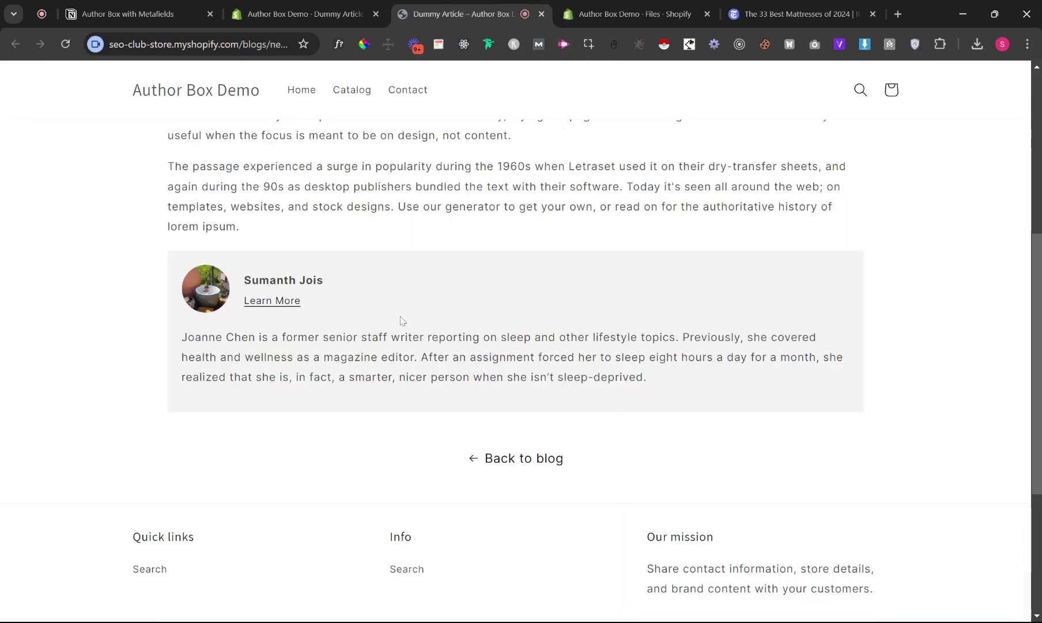
click(225, 7)
scroll(681, 291, down, 10)
- Clear the Author entry from Dummy Article's metafields and save the post
click(671, 275)
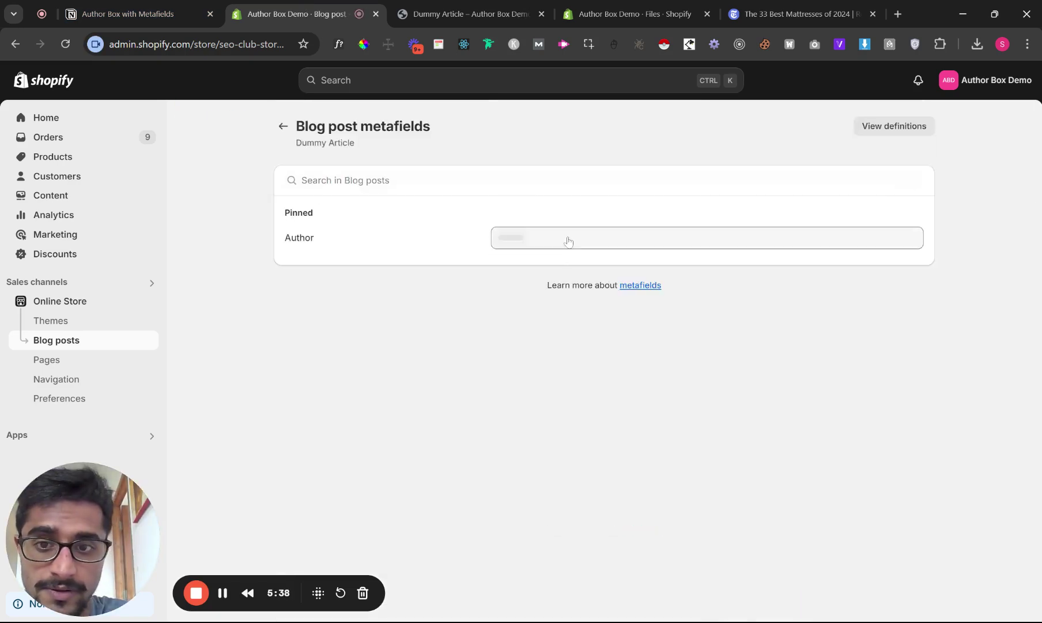
click(920, 241)
click(736, 87)
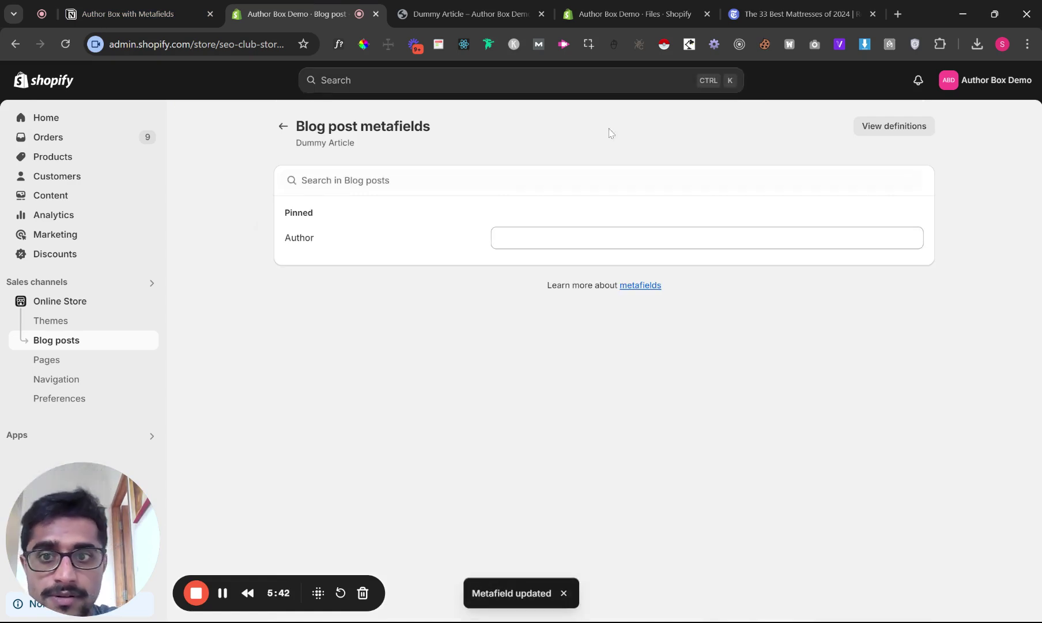
click(283, 126)
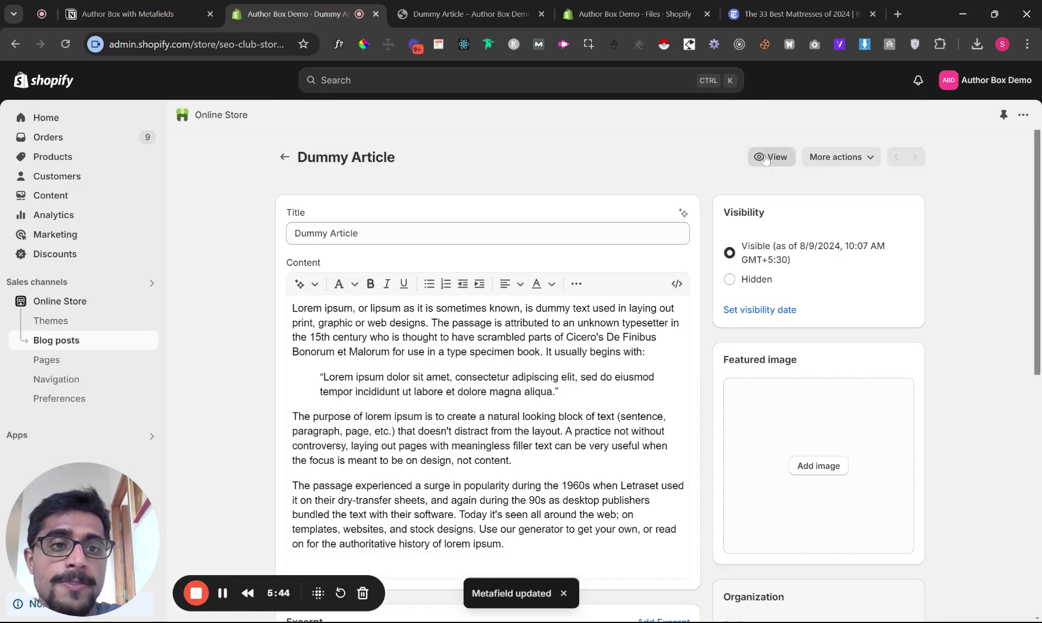